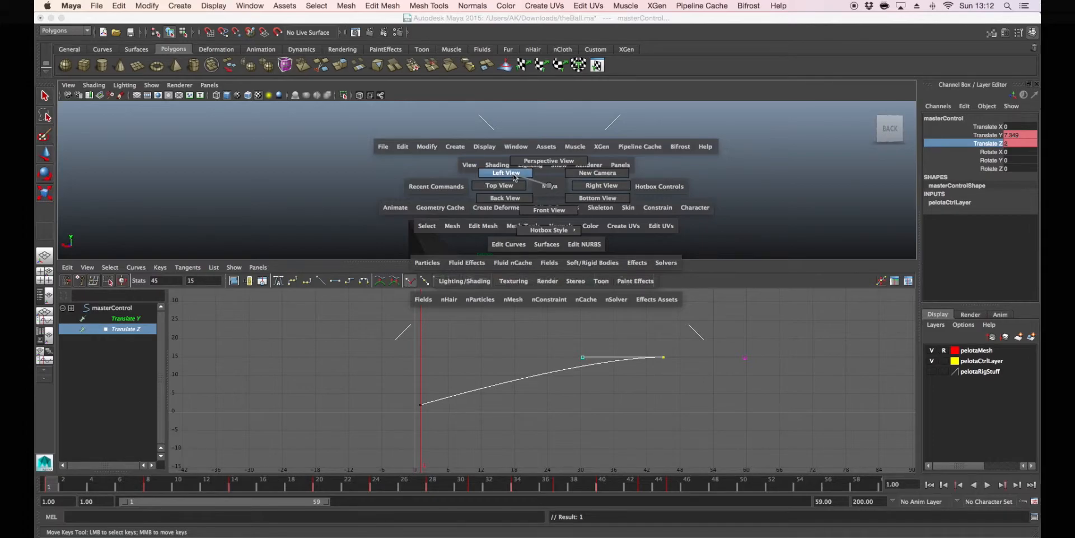
- Switch to the left view and play the bouncing ball animation to examine how the ball travels and stops
key("space")
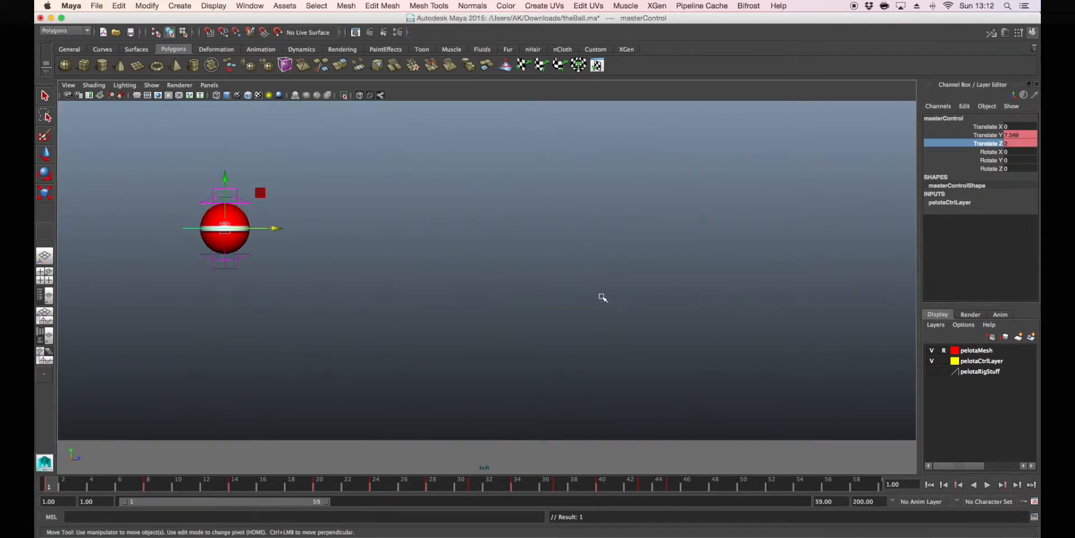
left_click(988, 484)
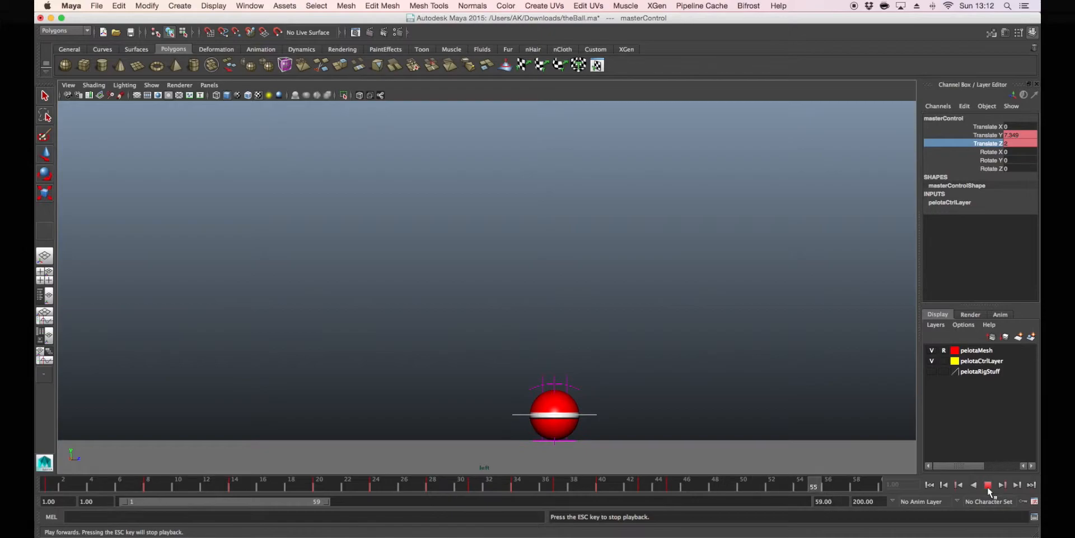
left_click(988, 487)
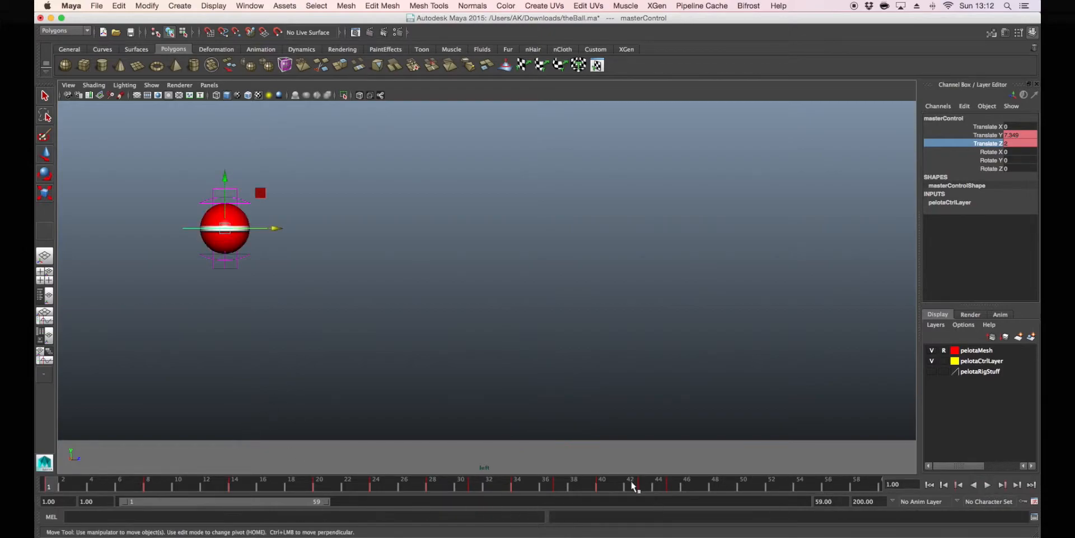
key("alt+v")
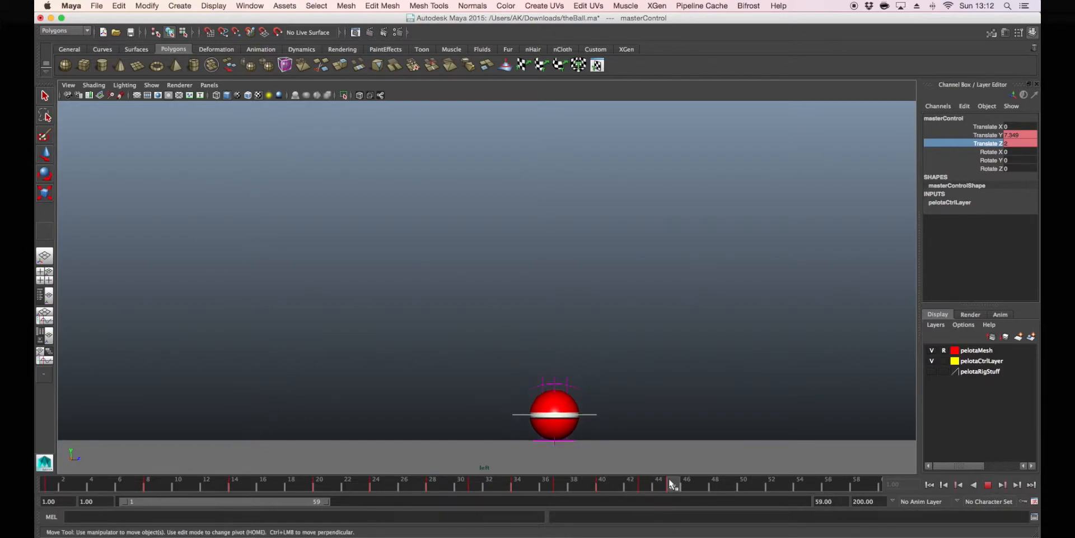
key("alt+v")
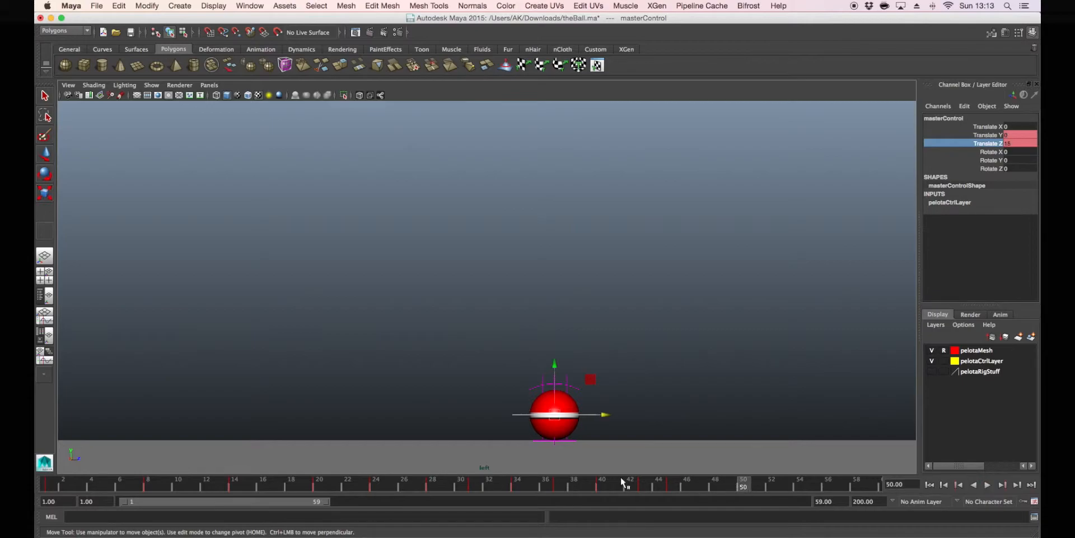
- At frame 50, move the ball forward to Translate Z 16.035, key only that channel, and play back the motion
left_click_drag(673, 485, 738, 481)
left_click_drag(605, 415, 619, 418)
left_click(644, 486)
left_click_drag(654, 487, 740, 486)
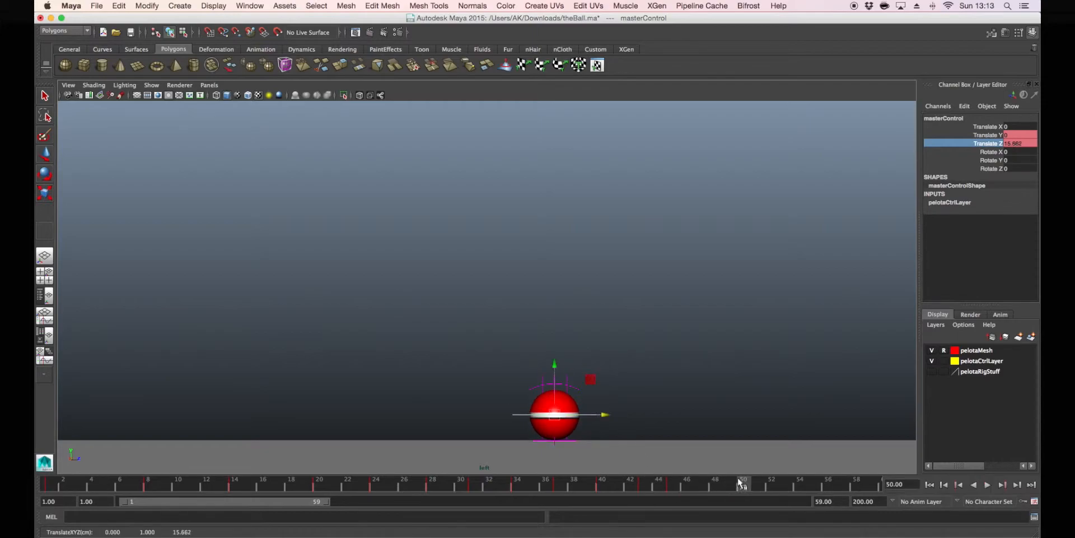
left_click_drag(605, 413, 633, 417)
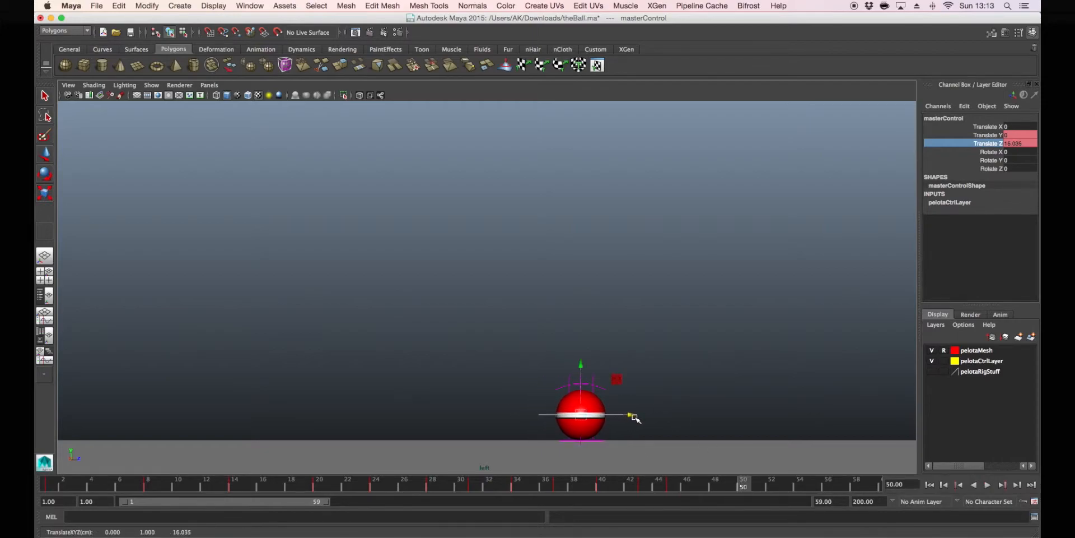
right_click(1000, 143)
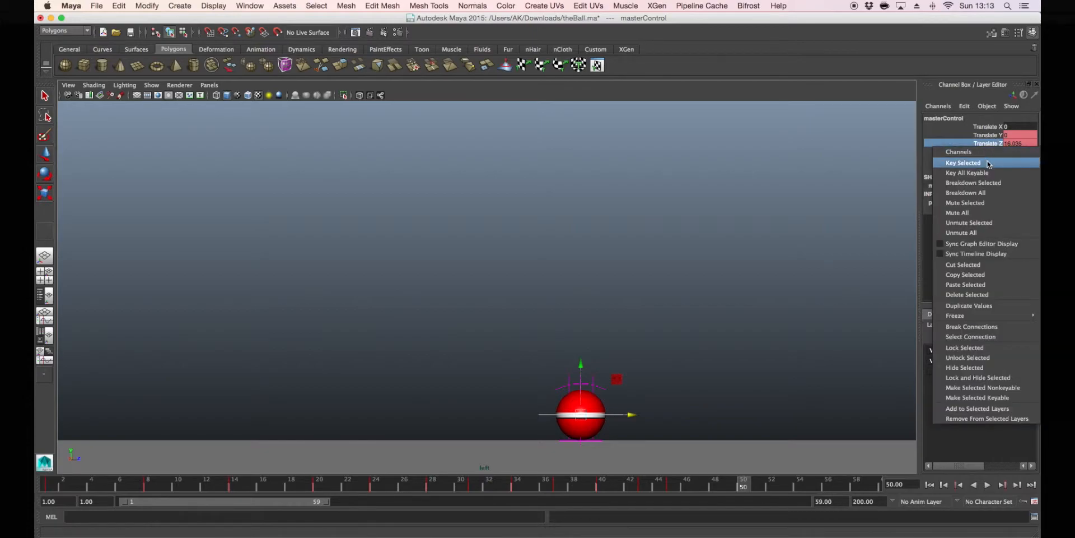
left_click(963, 158)
key("alt+v")
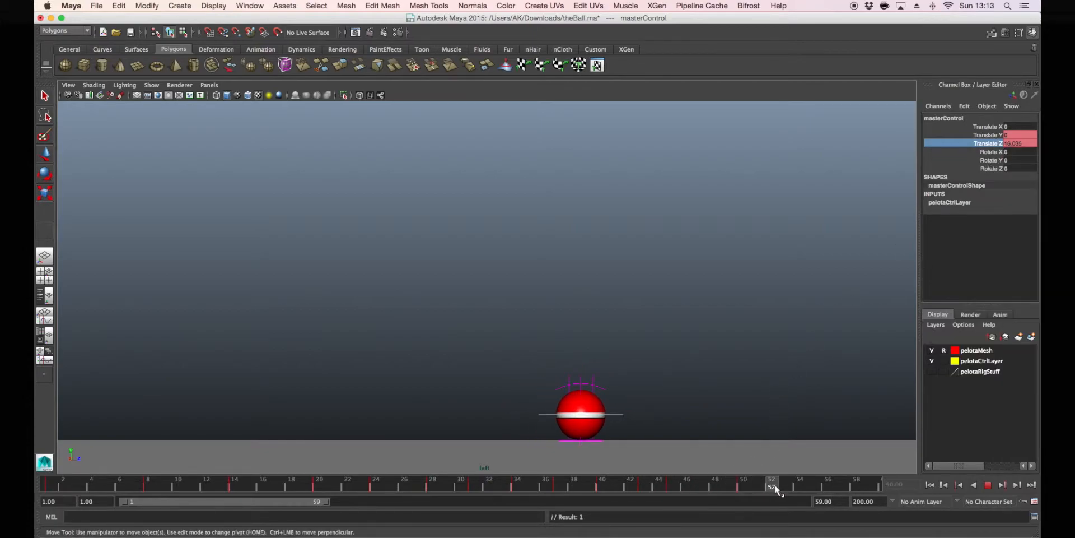
mouse_move(686, 485)
left_mouse_down()
mouse_move(748, 485)
mouse_move(651, 484)
mouse_move(754, 488)
mouse_move(673, 486)
mouse_move(712, 505)
mouse_move(737, 499)
mouse_move(656, 500)
mouse_move(740, 500)
mouse_move(660, 488)
left_mouse_up()
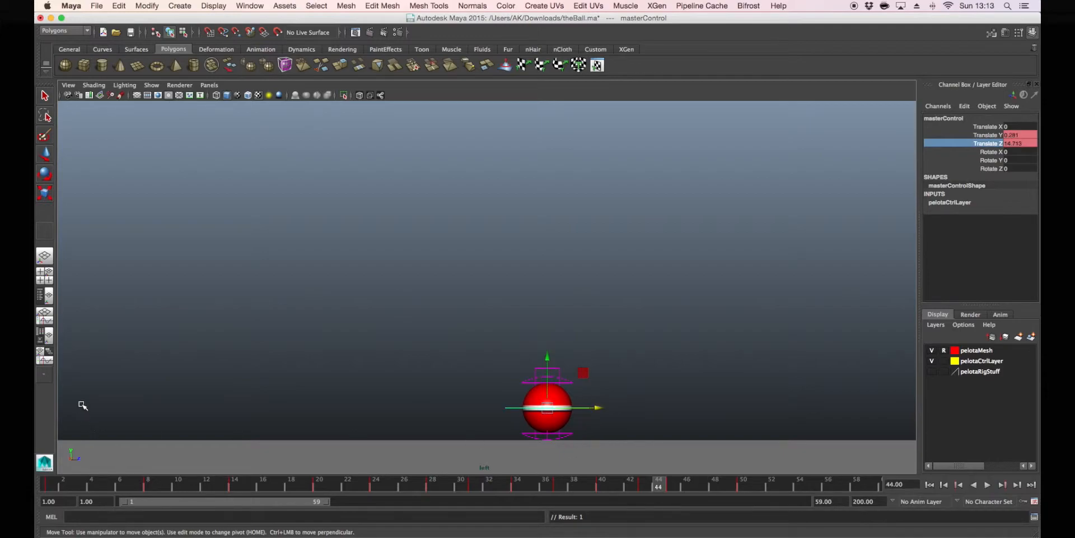
- In the graph editor, raise the Translate Z key at frame 45 to 15.472
left_click(46, 316)
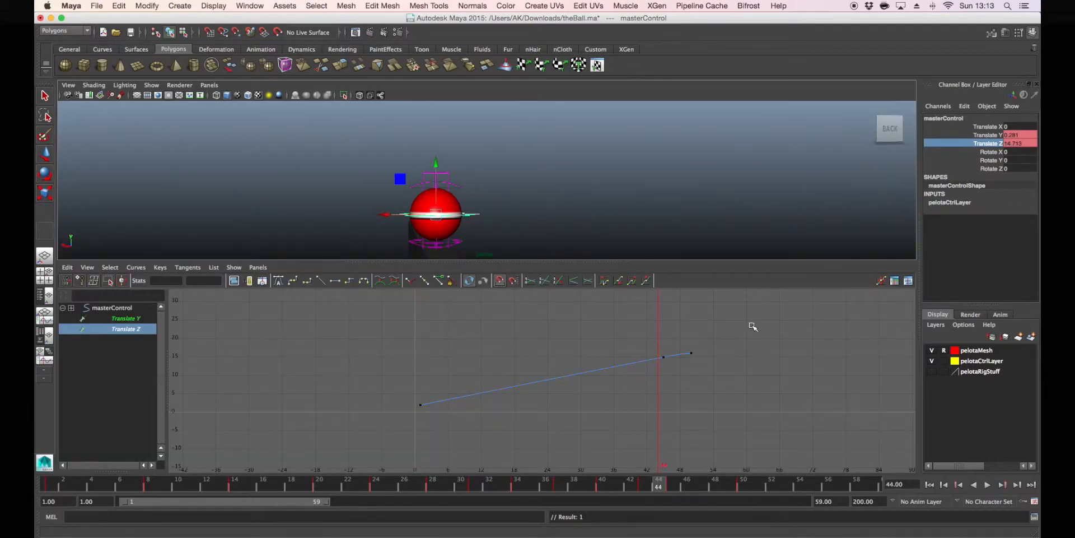
left_click_drag(651, 338, 727, 380)
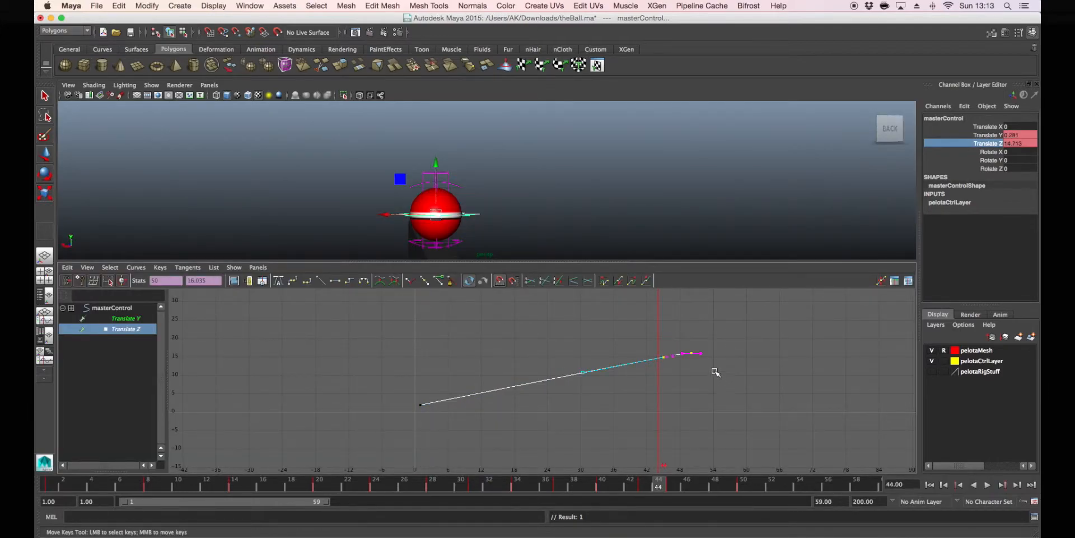
key("a")
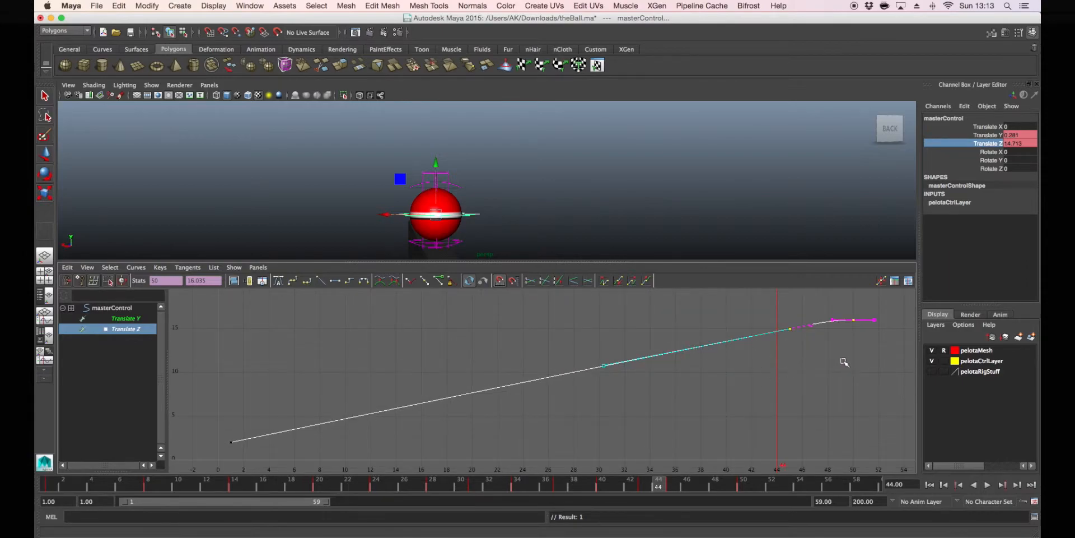
left_click_drag(840, 294, 874, 339)
key("f")
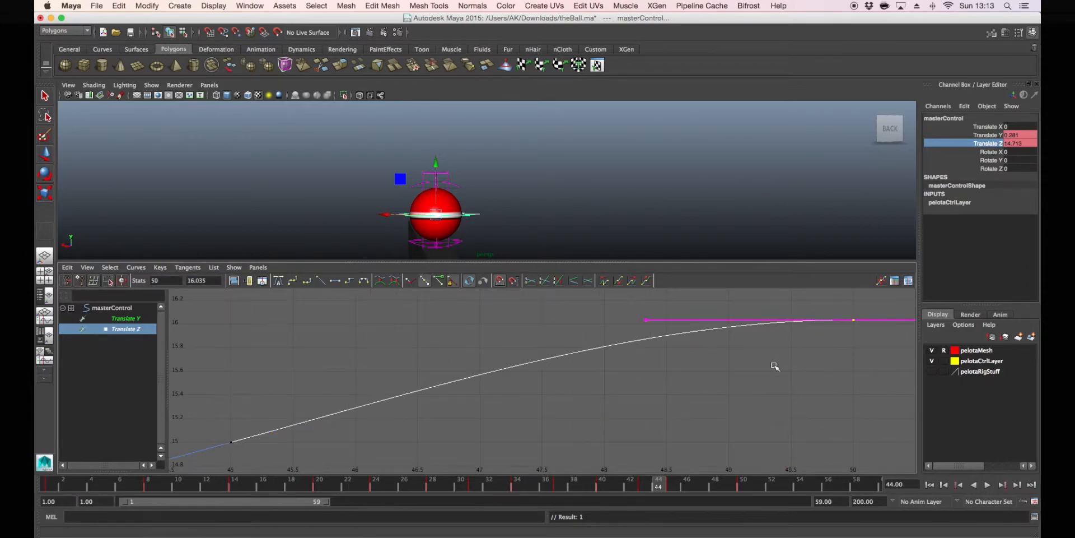
left_click(721, 367)
middle_click_drag(687, 378, 718, 328, "alt")
scroll(741, 379, "down", 5)
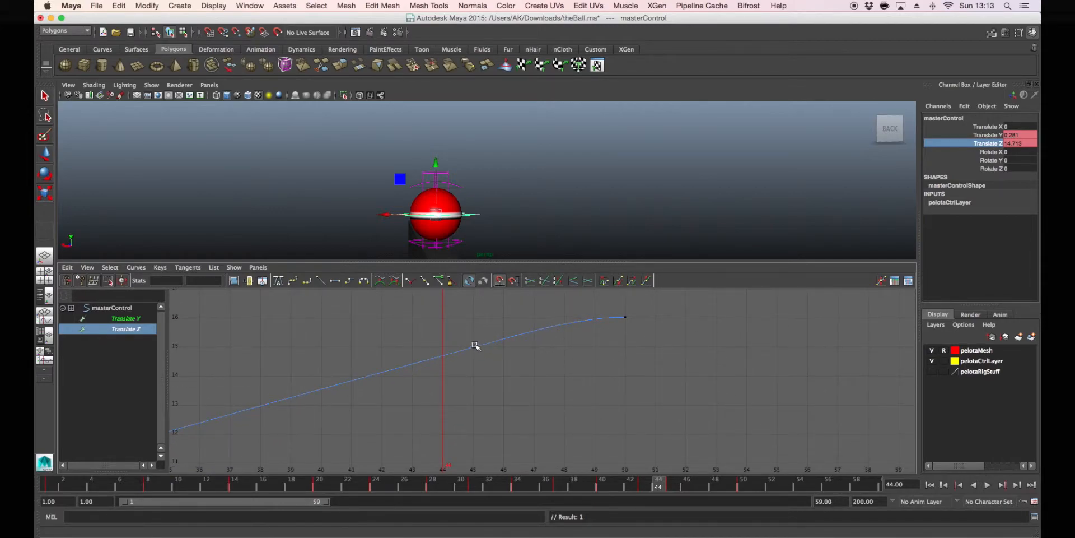
left_click_drag(468, 336, 478, 352)
middle_click_drag(480, 347, 482, 336, "shift")
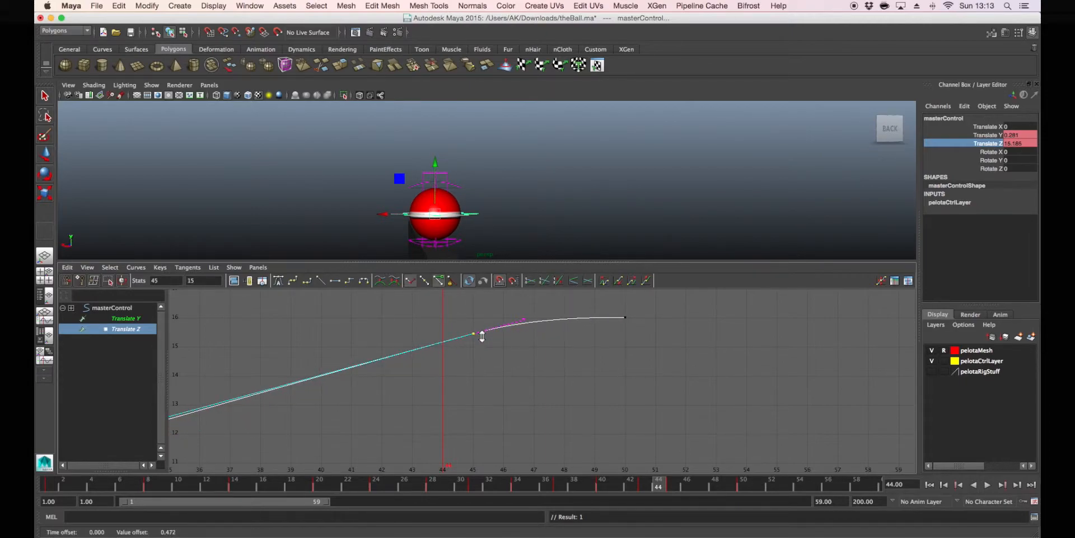
scroll(605, 358, "down", 10)
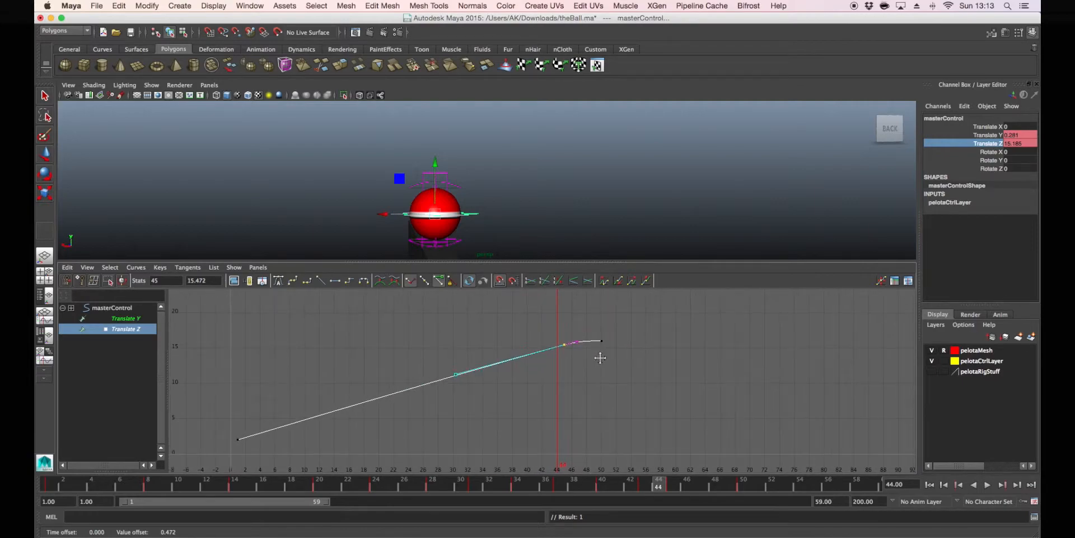
left_click(607, 356)
- Set the Translate Z key at frame 1 to auto tangents and angle its outgoing handle upward along the curve
scroll(597, 377, "up", 5)
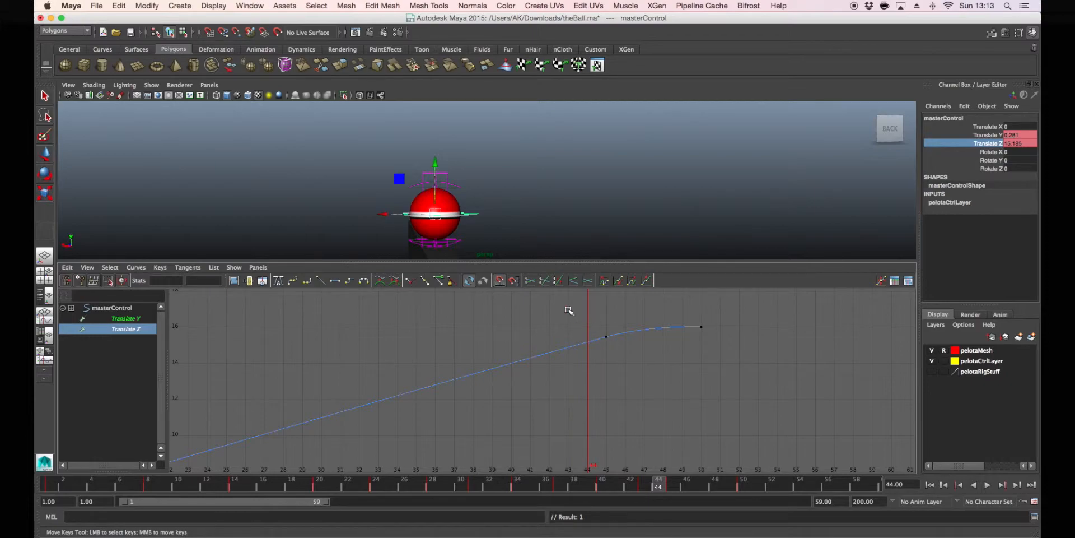
key("f")
middle_click_drag(716, 381, 730, 375, "alt")
left_click_drag(214, 395, 275, 453)
left_click(279, 282)
left_click_drag(395, 422, 427, 454)
middle_click_drag(425, 442, 322, 424)
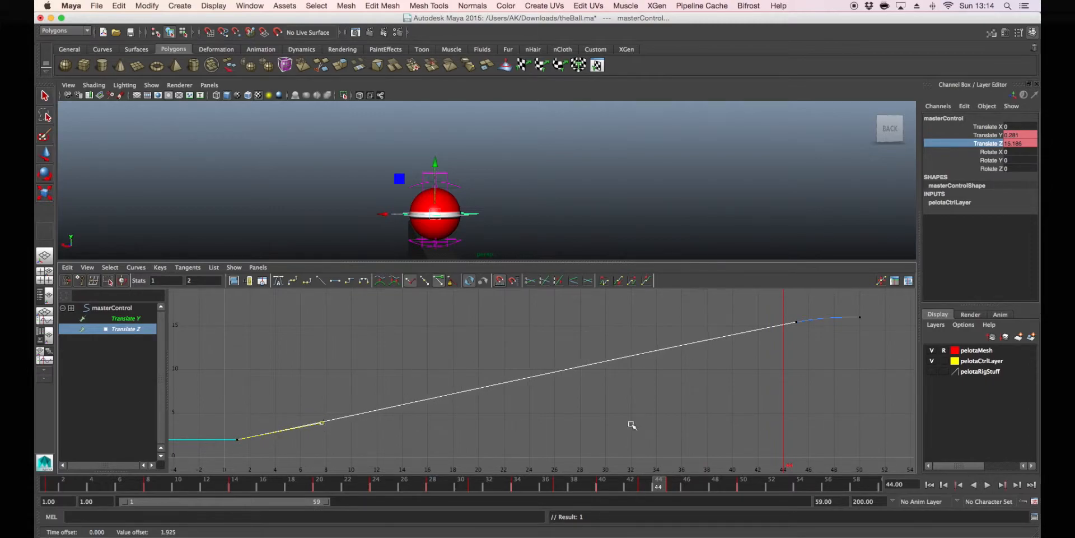
- Adjust the incoming and outgoing tangent handles of the Translate Z key at frame 45 to smooth the slowdown
left_click_drag(783, 314, 815, 334)
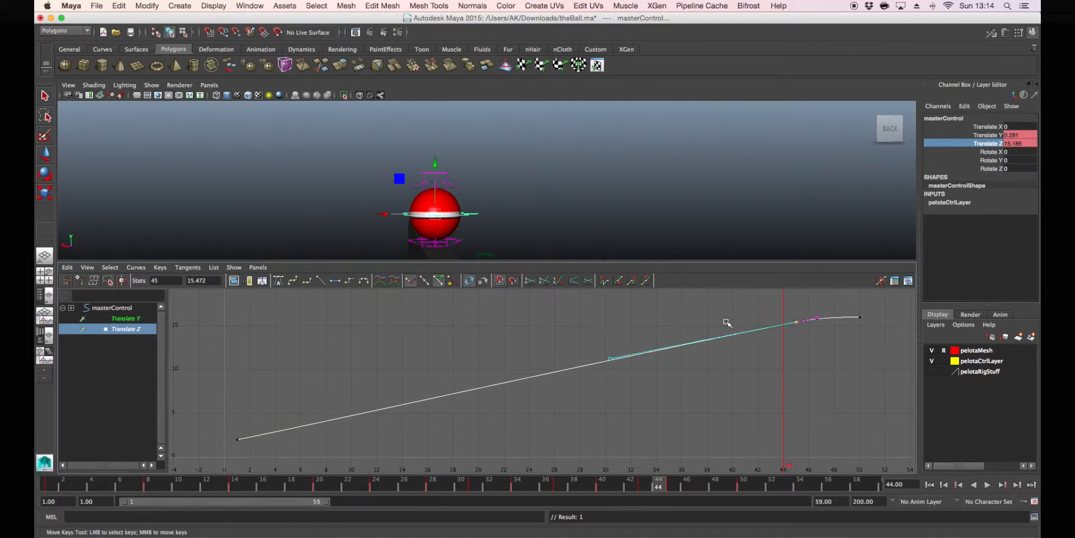
left_click_drag(683, 354, 684, 353)
middle_click_drag(683, 353, 683, 347)
left_click(814, 346)
left_click_drag(792, 313, 818, 323)
middle_click_drag(823, 316, 812, 324, "alt")
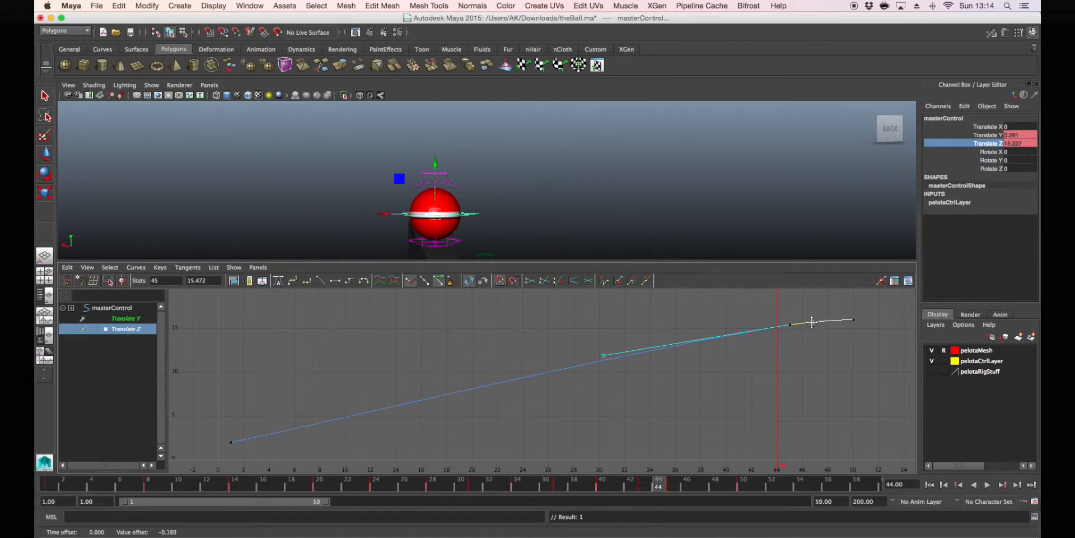
- Examine the Translate Z curve from frame 1 to frame 50, checking the slope around the frame 45 key
left_click(815, 339)
left_click_drag(804, 335, 865, 338)
key("f")
right_click_drag(797, 359, 607, 384, "alt")
middle_click_drag(607, 384, 699, 367, "alt")
left_click(699, 370)
right_click_drag(795, 375, 702, 396, "alt")
middle_click_drag(593, 398, 640, 389, "alt")
middle_click_drag(648, 347, 674, 327, "alt")
middle_click_drag(555, 369, 589, 366, "alt")
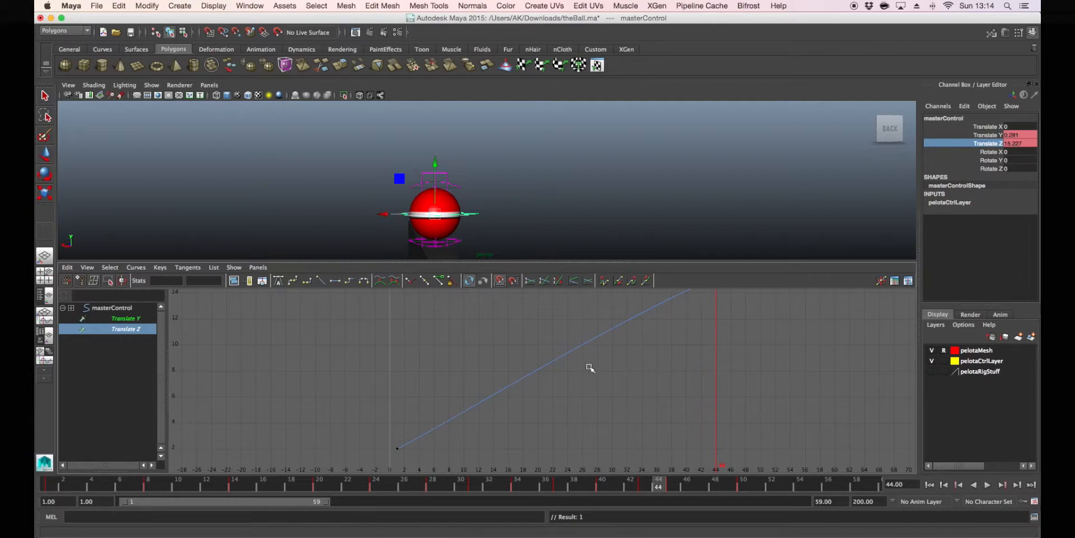
left_click_drag(407, 454, 407, 455)
middle_click_drag(504, 396, 448, 428, "alt")
middle_click_drag(675, 410, 602, 469, "alt")
left_click(612, 355)
middle_click_drag(608, 363, 636, 317, "alt")
middle_click_drag(618, 364, 646, 353, "alt")
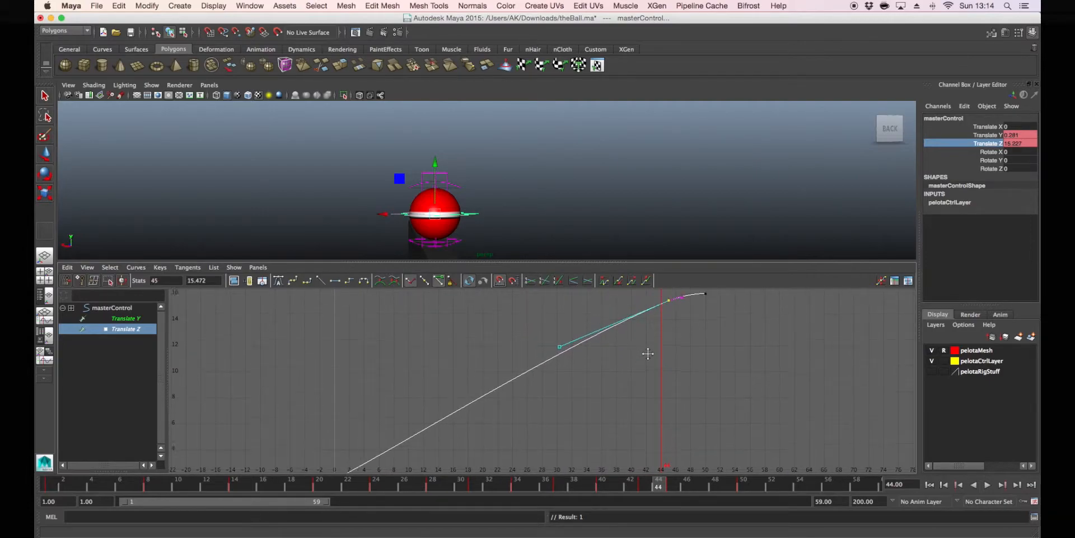
middle_click_drag(379, 449, 410, 415, "alt")
middle_click_drag(593, 342, 571, 390, "alt")
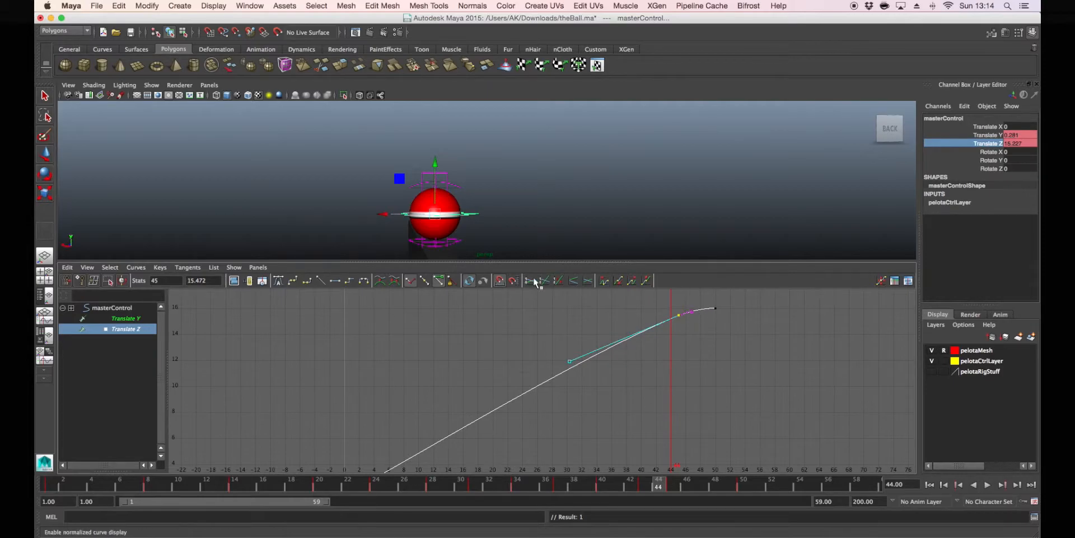
- Show the left view at full size, play the animation and scrub to frame 43 to check the ball's slowdown
key("space")
left_click_drag(543, 231, 523, 213)
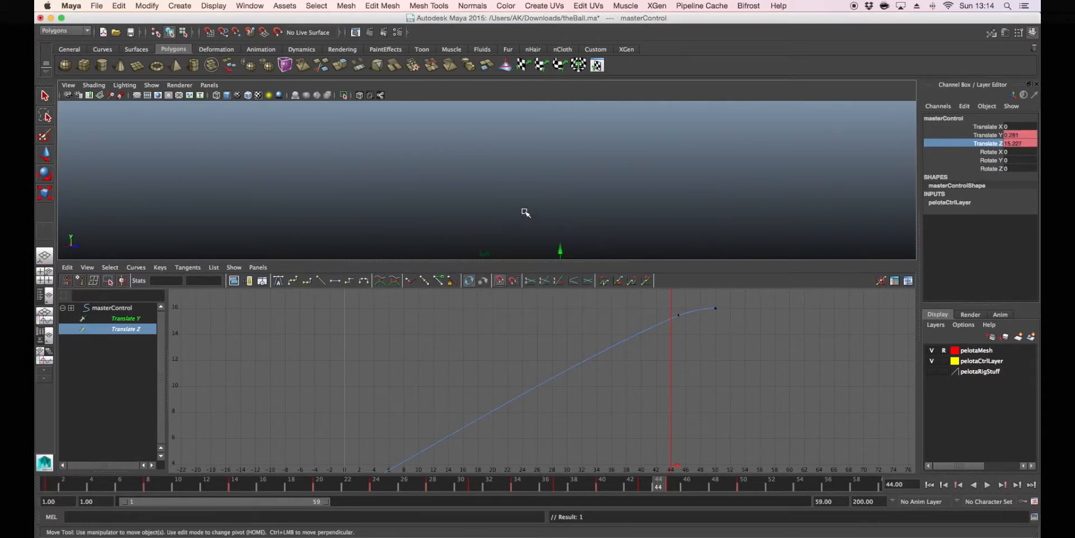
key("space")
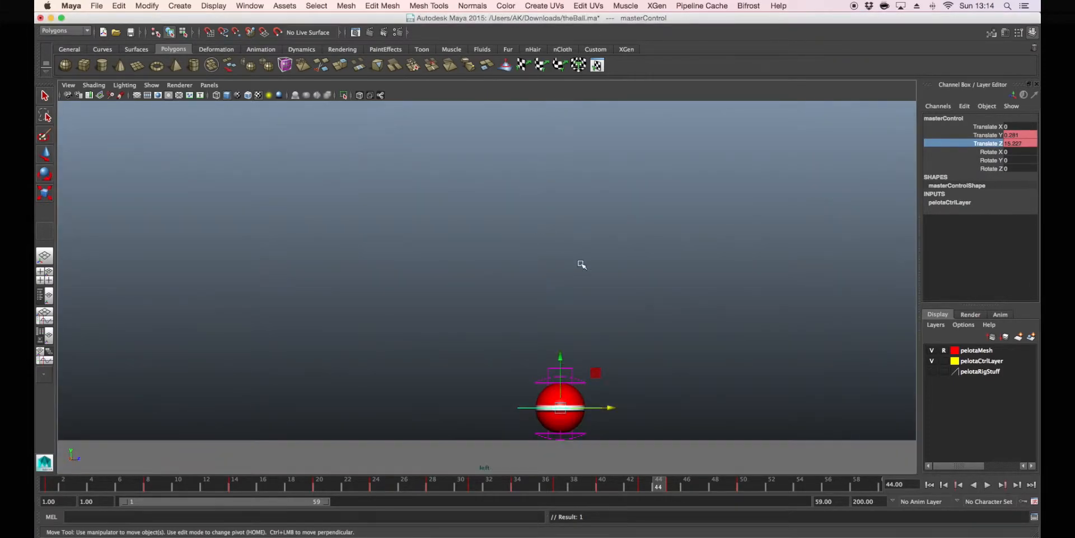
left_click(989, 485)
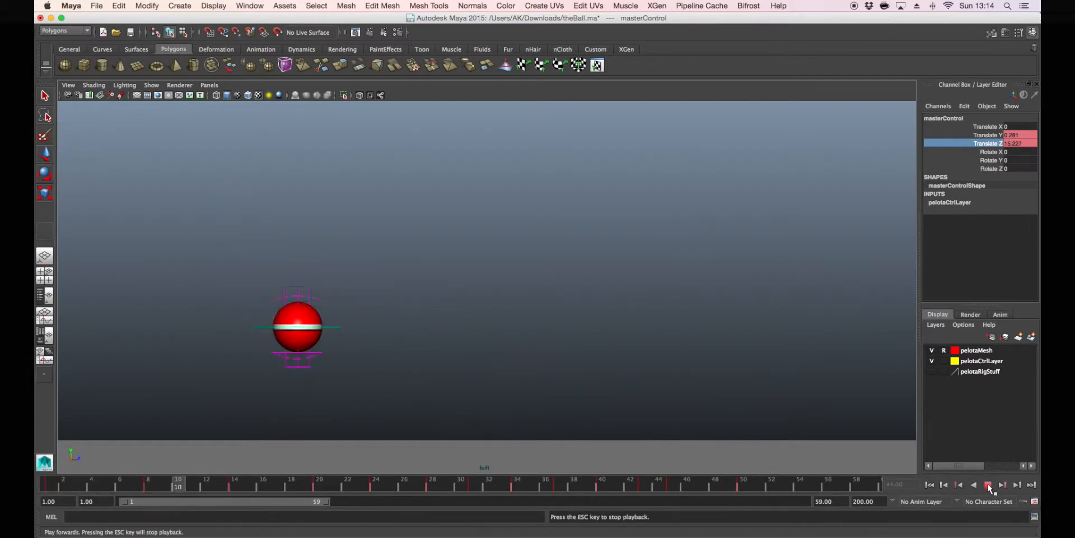
left_click(989, 485)
mouse_move(630, 485)
left_mouse_down()
mouse_move(679, 487)
mouse_move(600, 486)
mouse_move(644, 487)
left_mouse_up()
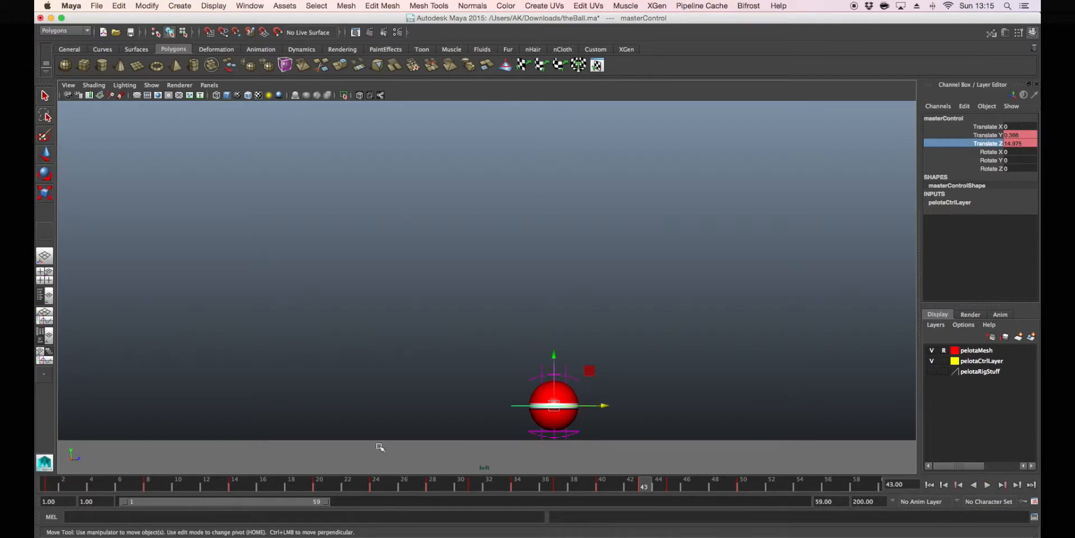
- Undo all the Translate Z curve edits back to before the key at frame 50 was set
left_click(45, 317)
left_click_drag(661, 302, 686, 328)
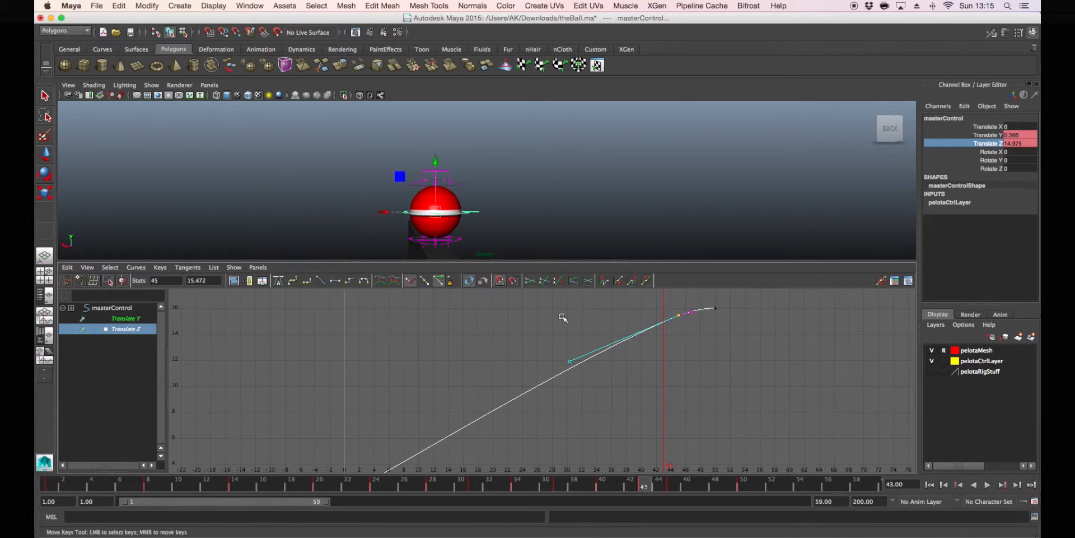
key("super+z")
key("super+z")
key("super+z")
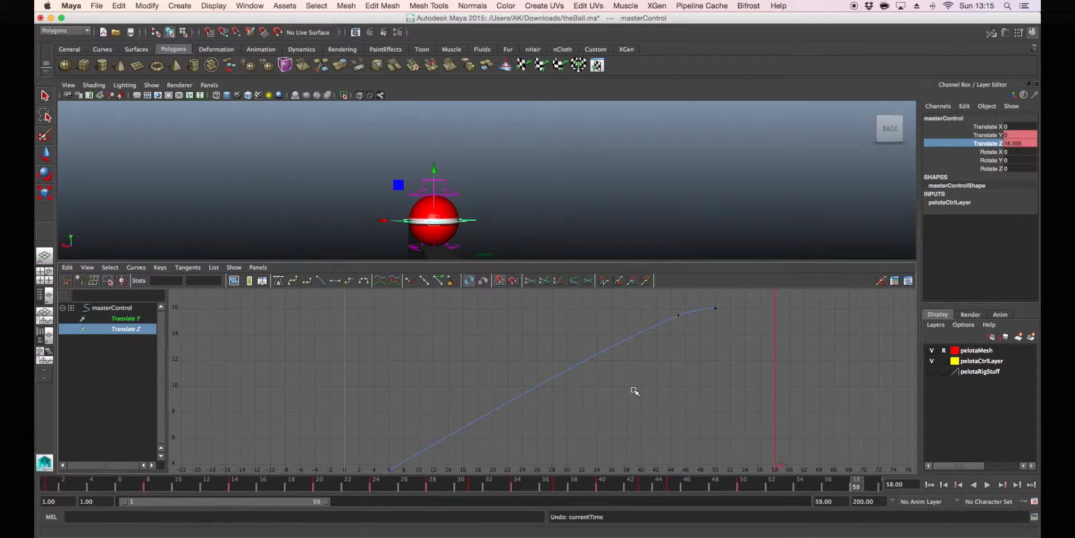
key("super+z")
key("super+z")
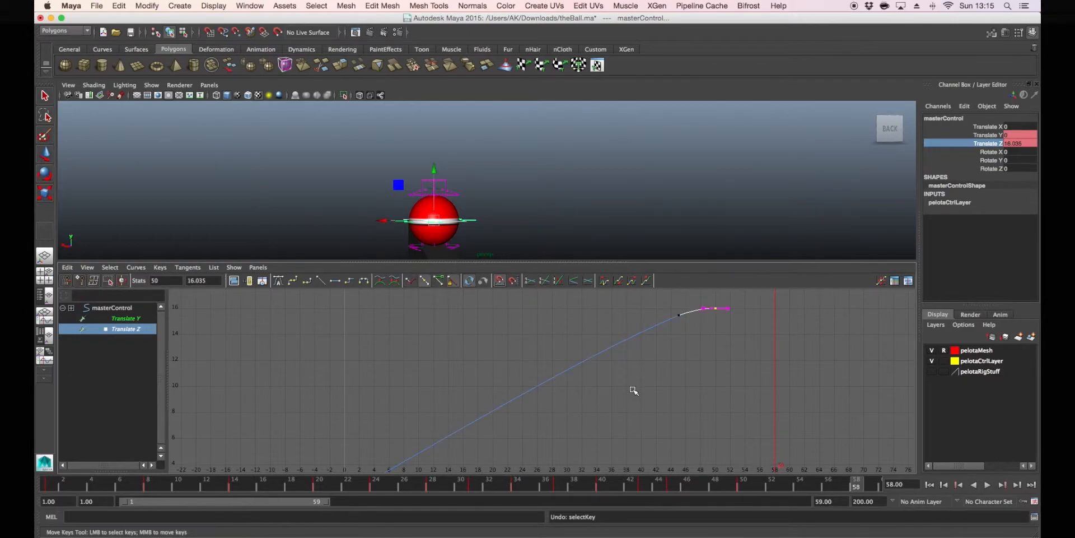
key("super+z")
key("super+z")
key("super+z")
key("super+z")
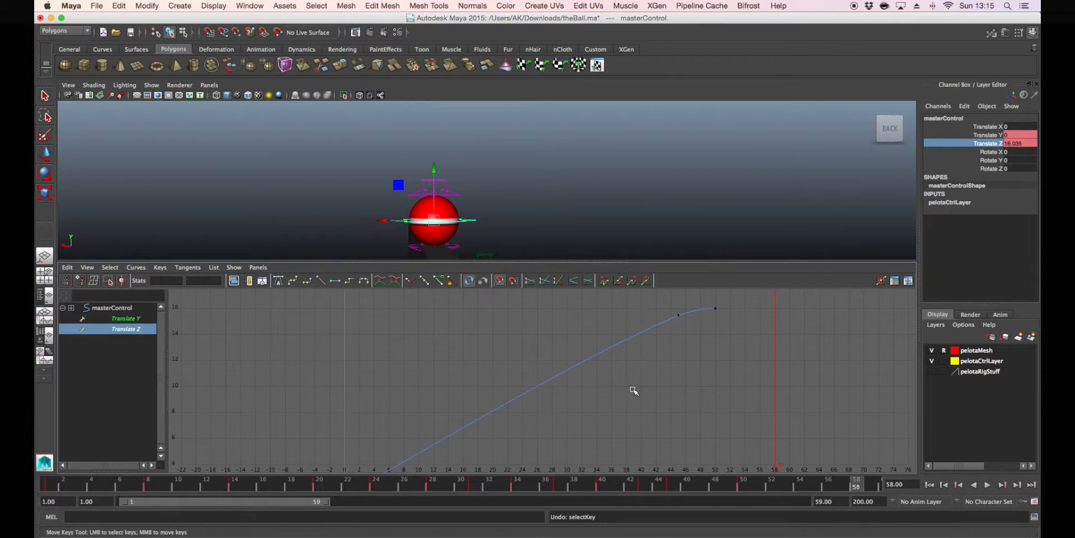
key("super+z")
key("super+z")
key("super+z")
key("super+z")
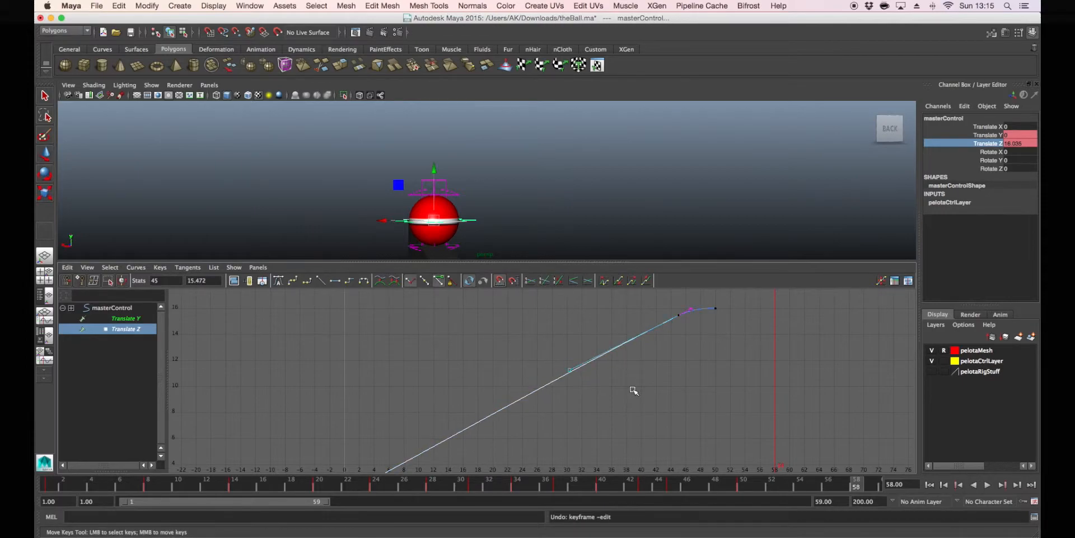
key("super+z")
key("super+z")
key("super+z")
key("super+z")
key("super+z")
key("super+z")
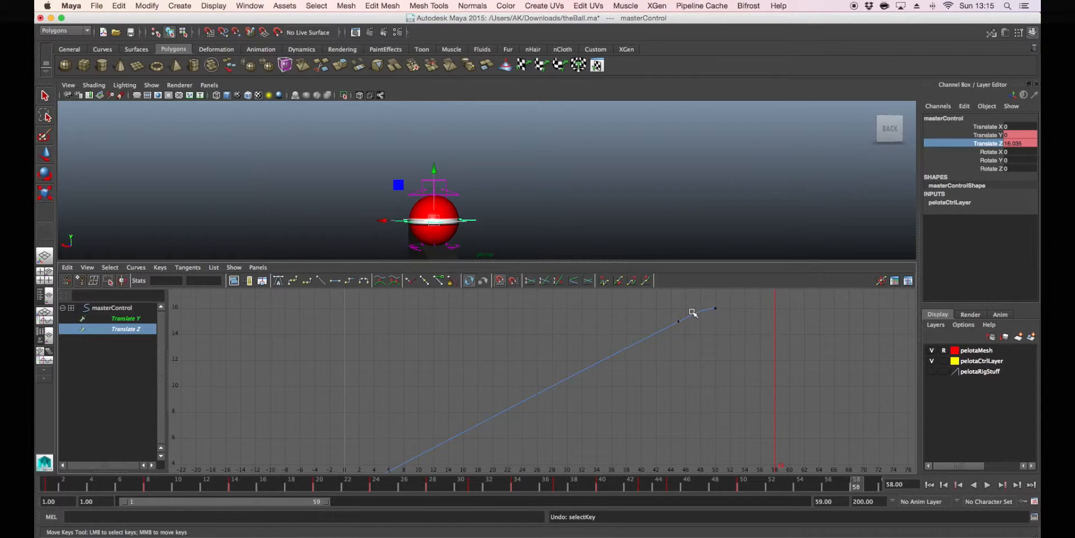
key("super+z")
key("super+z")
key("super+z")
key("super+z")
mouse_move(733, 329)
middle_mouse_down("alt")
mouse_move(741, 392)
mouse_move(756, 382)
mouse_move(727, 388)
mouse_move(727, 413)
mouse_move(699, 364)
mouse_move(674, 377)
mouse_move(658, 365)
mouse_move(681, 362)
mouse_move(662, 374)
mouse_move(662, 344)
mouse_move(677, 341)
mouse_move(668, 369)
middle_mouse_up("alt")
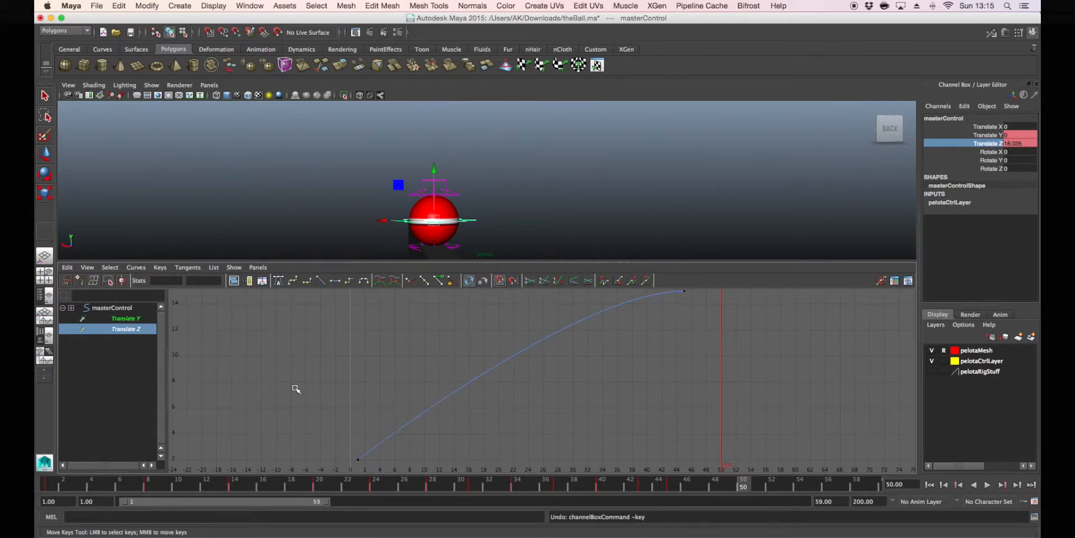
- Steepen the outgoing tangent of the Translate Z key at frame 1 so the ball starts fast without easing in
left_click_drag(343, 434, 376, 465)
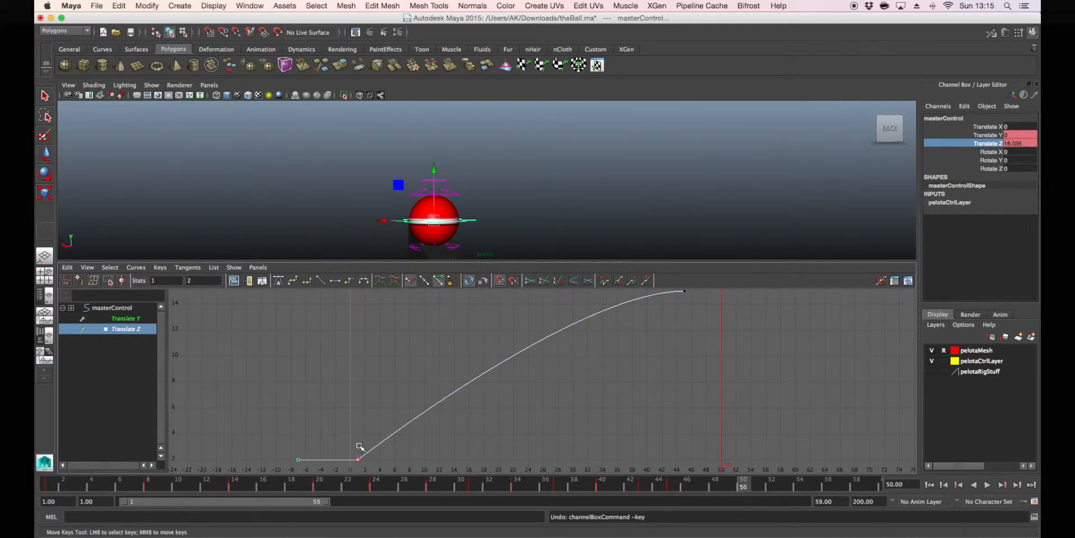
left_click(278, 280)
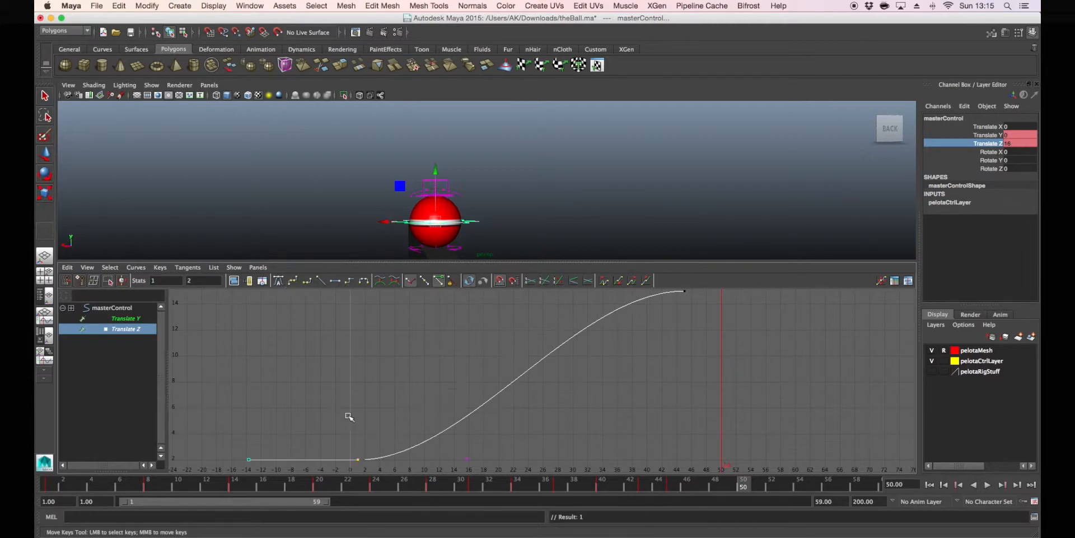
left_click(459, 460)
middle_click_drag(460, 460, 426, 380)
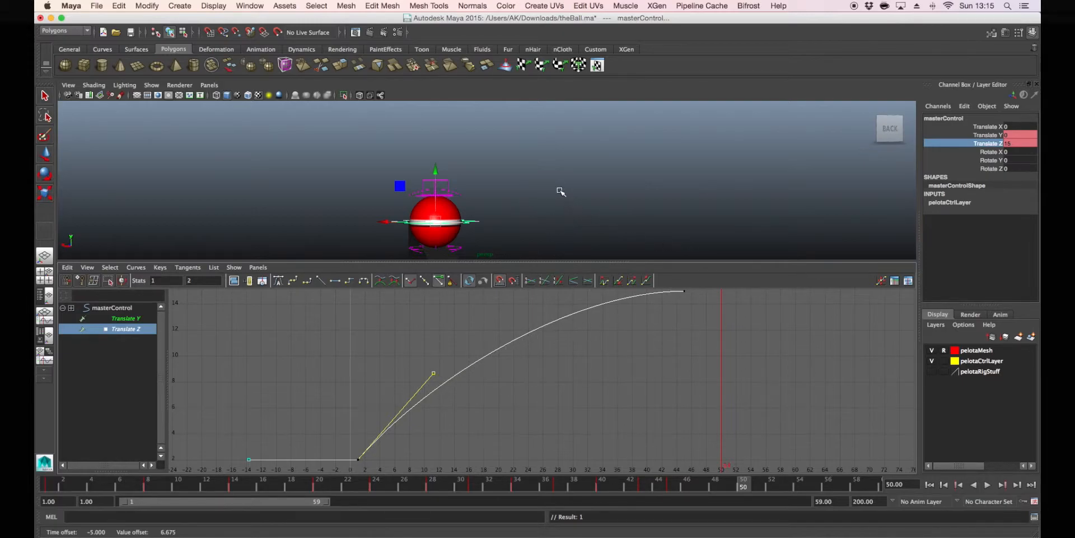
- Show the left view at full size and play the animation to check the ball's forward travel
key("space")
key("space")
left_click_drag(536, 322, 512, 314)
left_click(987, 484)
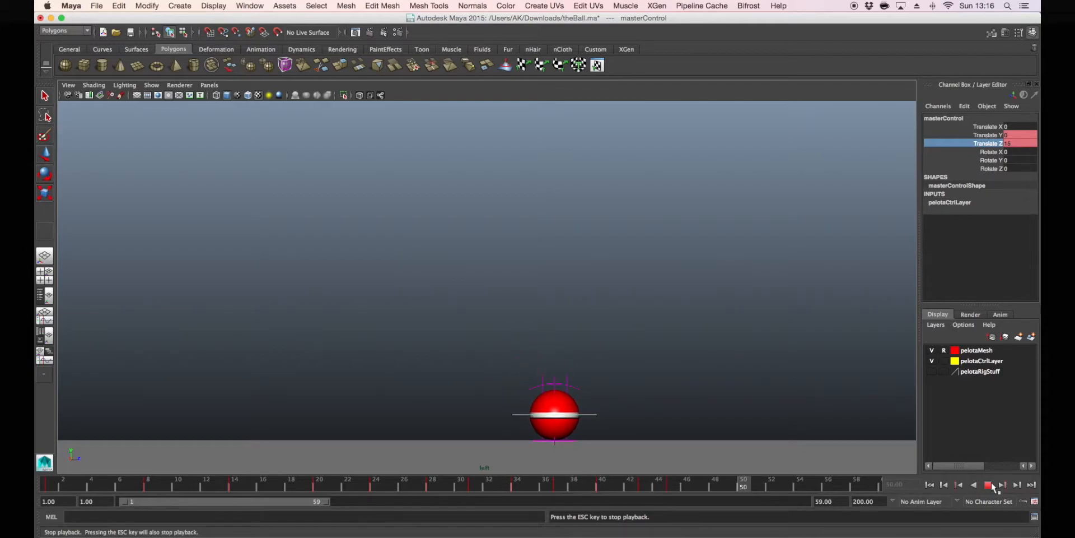
left_click(988, 485)
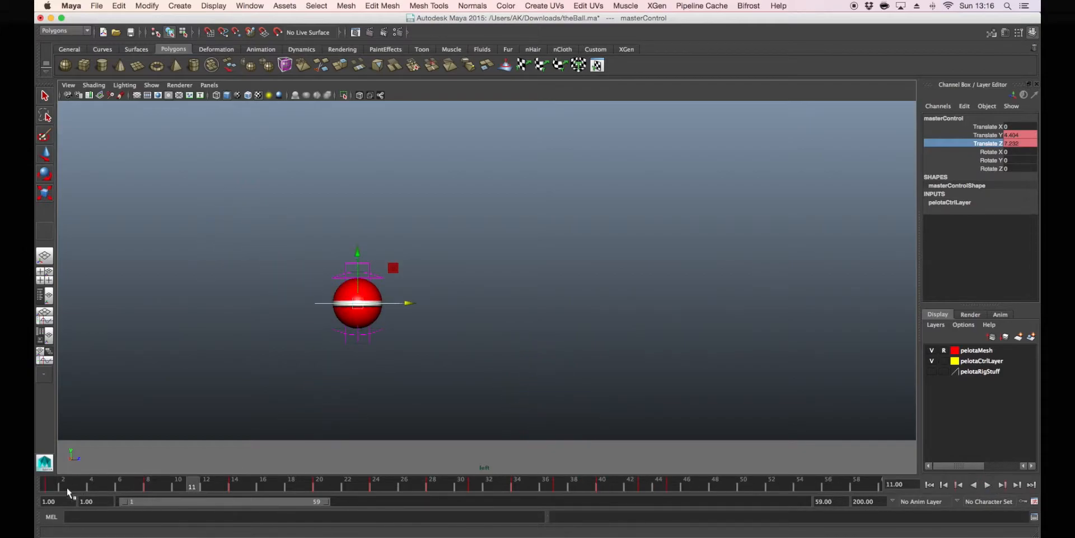
- Go to frame 1, activate the Rotate tool and key the master control's Rotate X at 0
mouse_move(59, 488)
left_mouse_down()
mouse_move(669, 493)
mouse_move(42, 488)
left_mouse_up()
key("w")
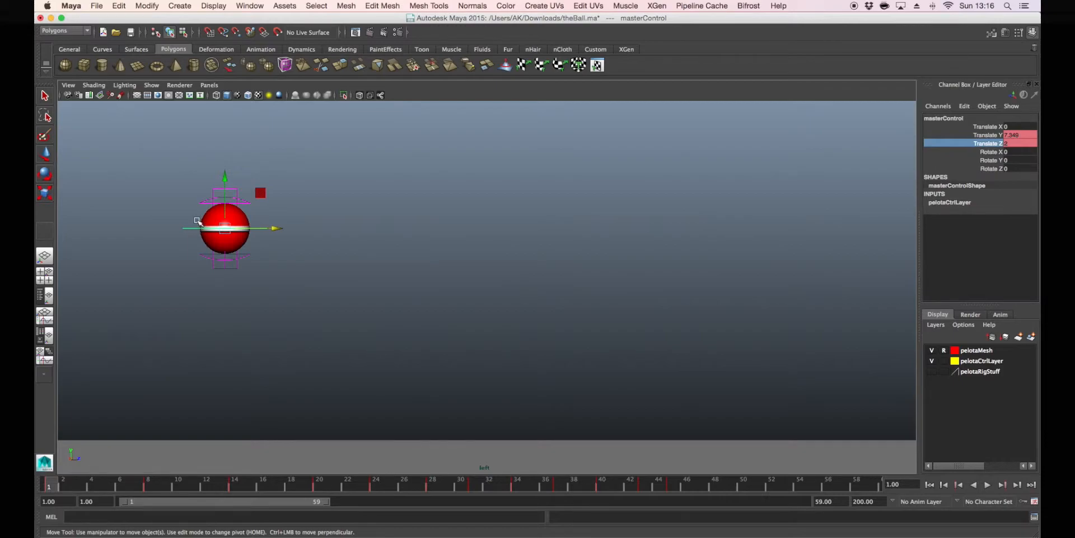
key("w")
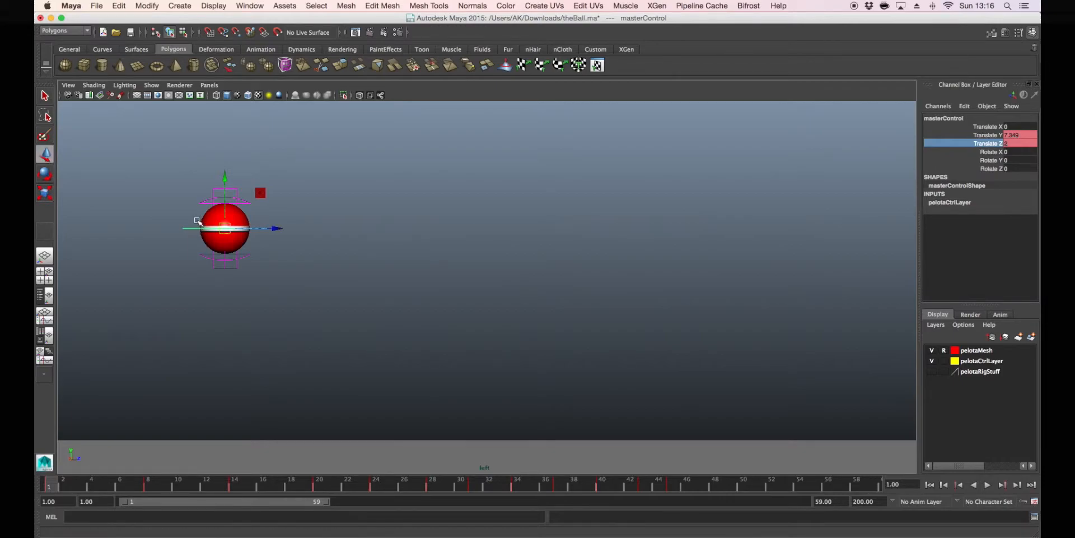
key("e")
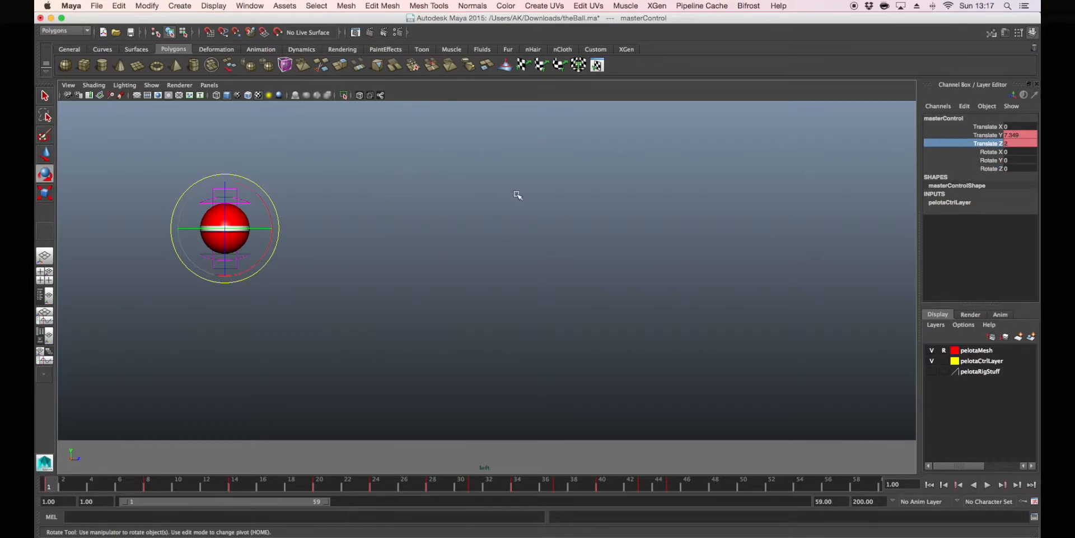
left_click(994, 151)
right_click(994, 152)
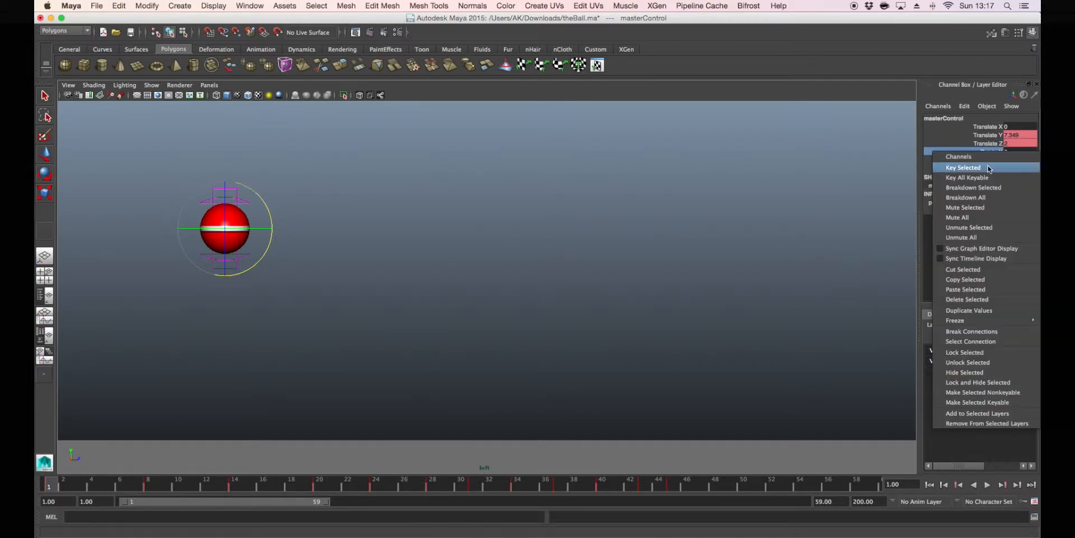
left_click(986, 168)
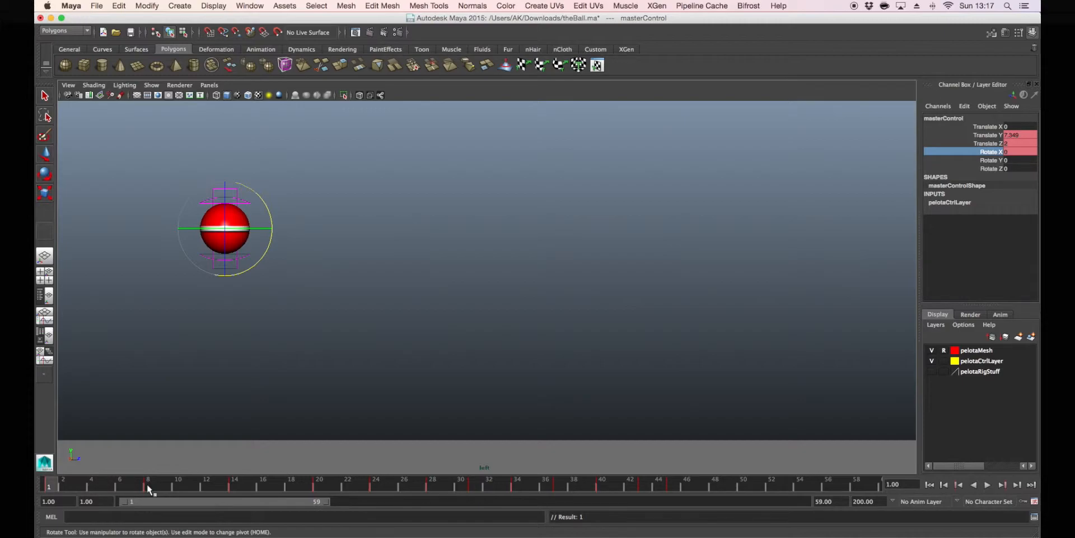
- At frame 45, set the master control's Rotate X to 360 and key it, and play the animation to check the spin
mouse_move(137, 488)
left_mouse_down()
mouse_move(692, 488)
mouse_move(673, 488)
left_mouse_up()
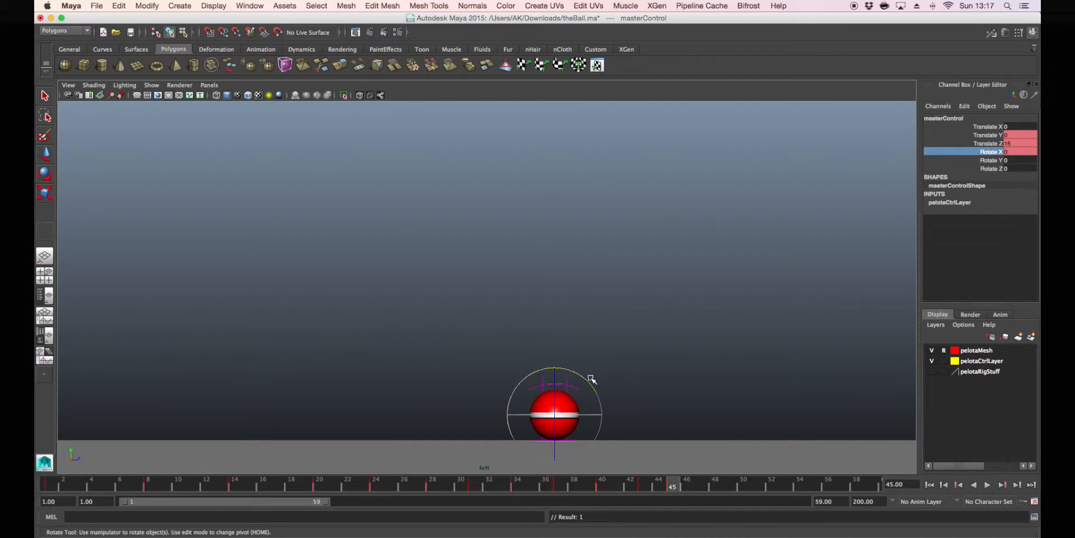
left_click_drag(585, 379, 570, 396)
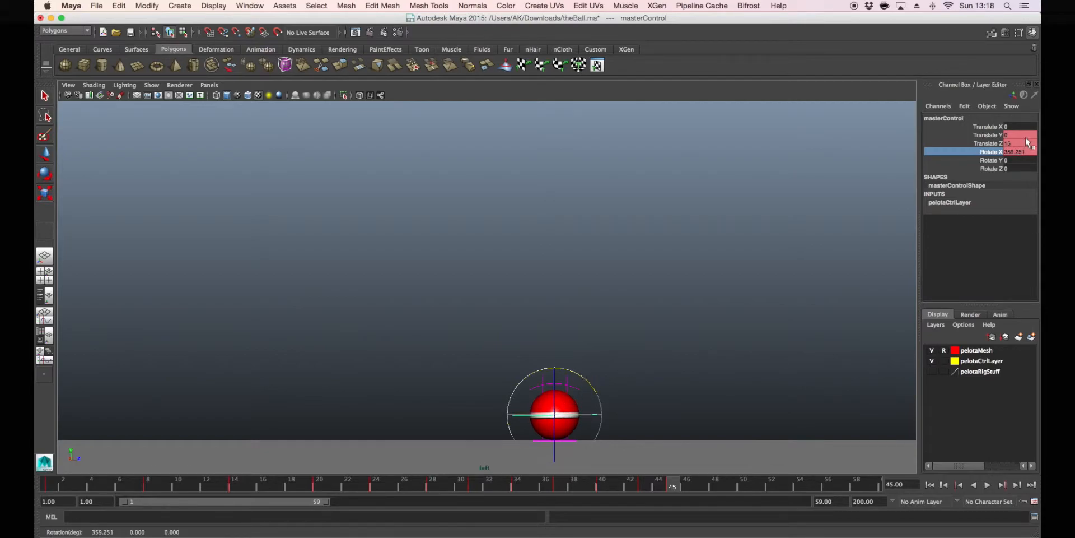
double_click(1019, 152)
type("36")
key("Return")
right_click(993, 154)
left_click(988, 168)
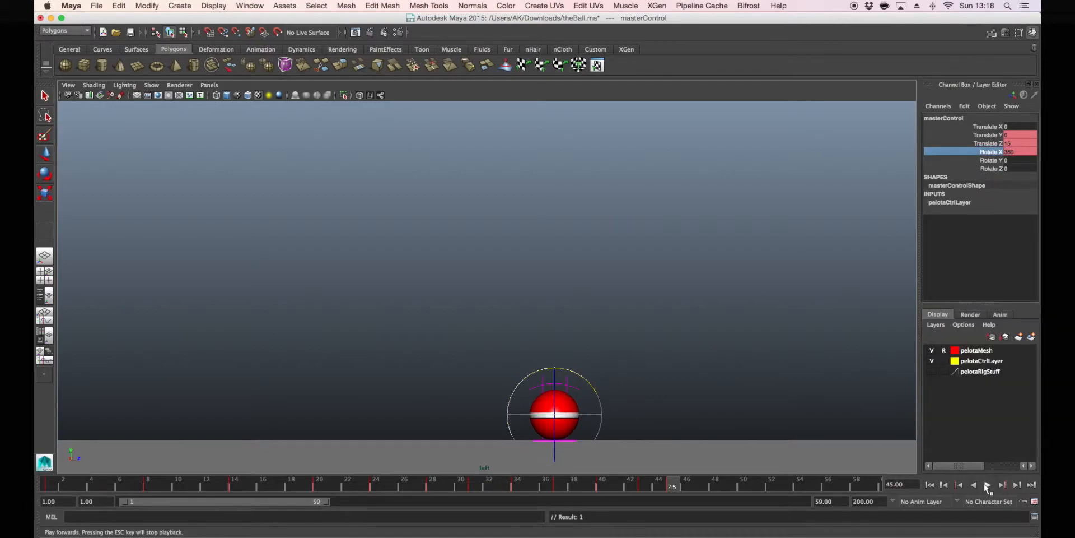
left_click(987, 485)
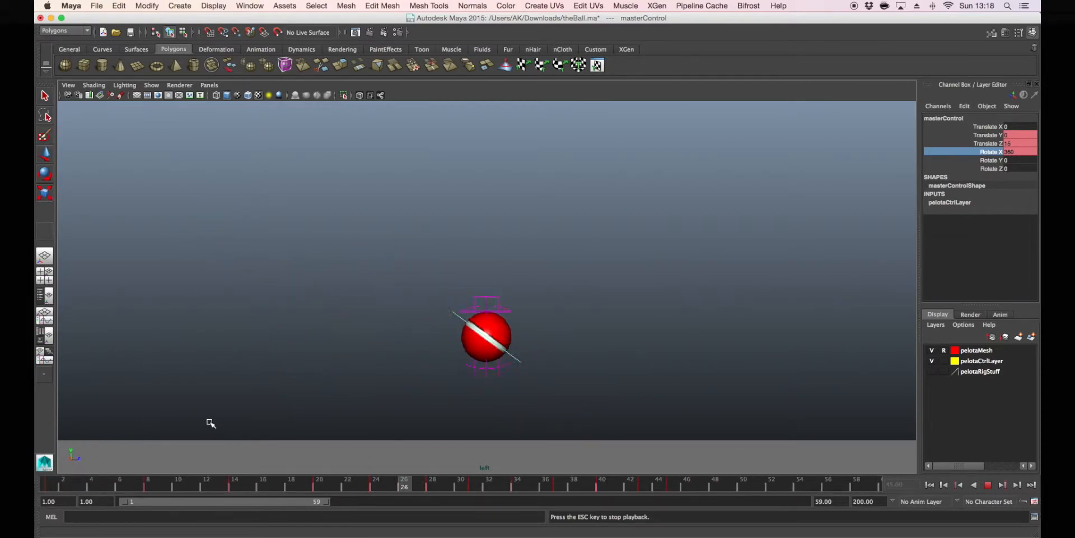
- Display the Rotate X curve in the Graph Editor and convert it to weighted tangents
left_click(45, 318)
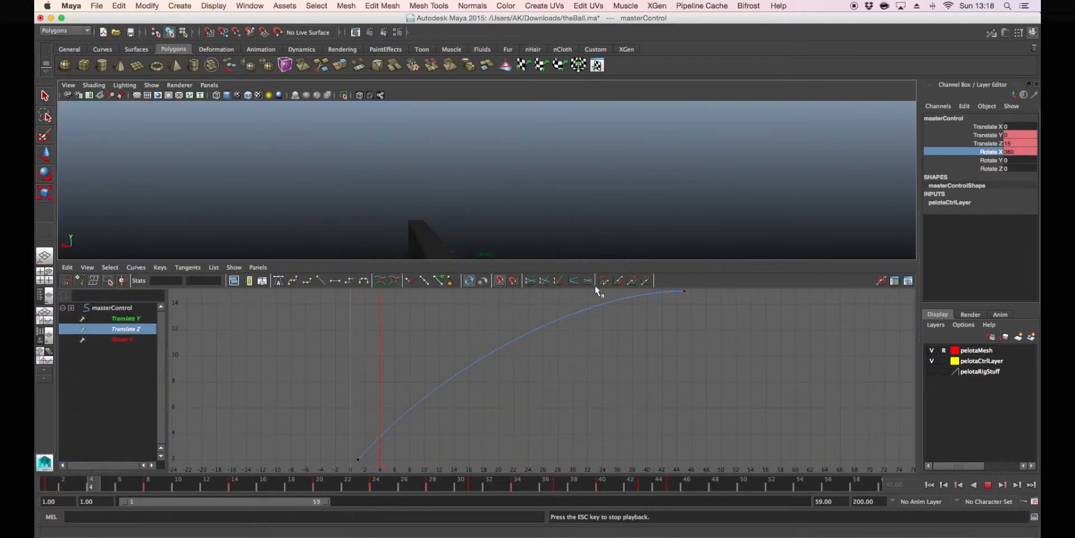
key("Escape")
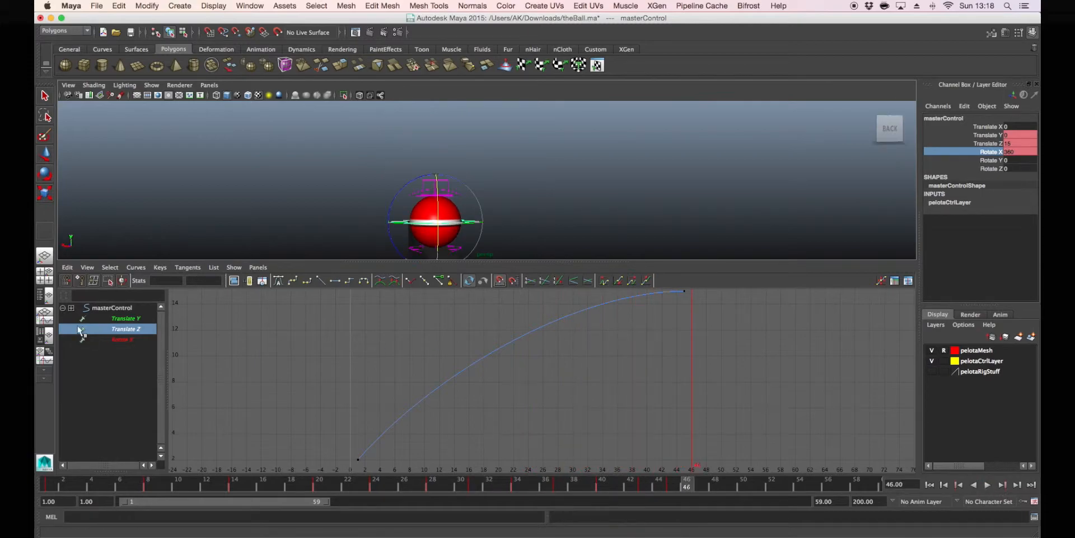
left_click(126, 339)
key("f")
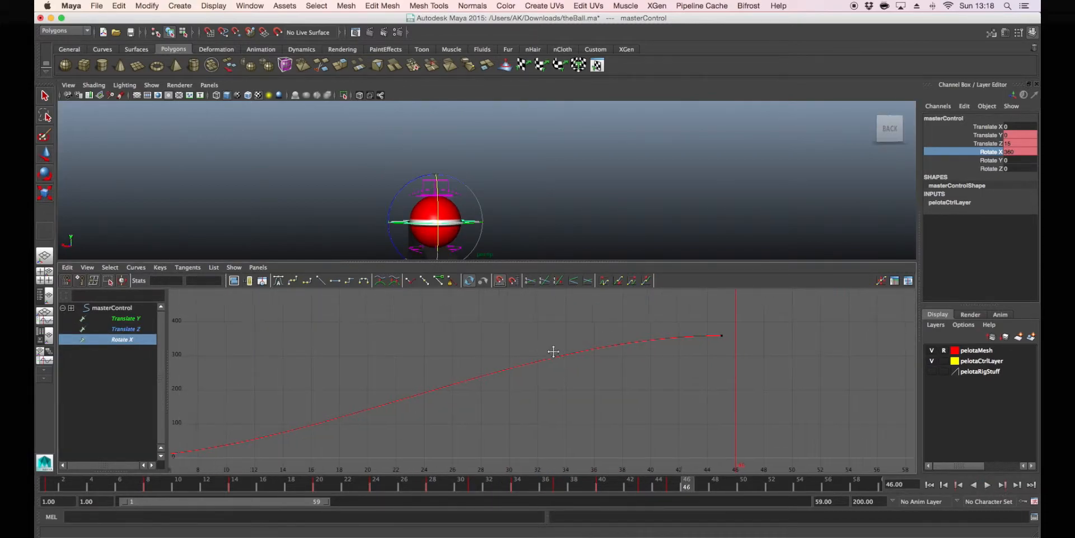
mouse_move(346, 381)
middle_mouse_down("alt")
mouse_move(340, 366)
mouse_move(325, 380)
middle_mouse_up("alt")
middle_click_drag(488, 371, 415, 386, "alt")
middle_click_drag(606, 369, 736, 339, "alt")
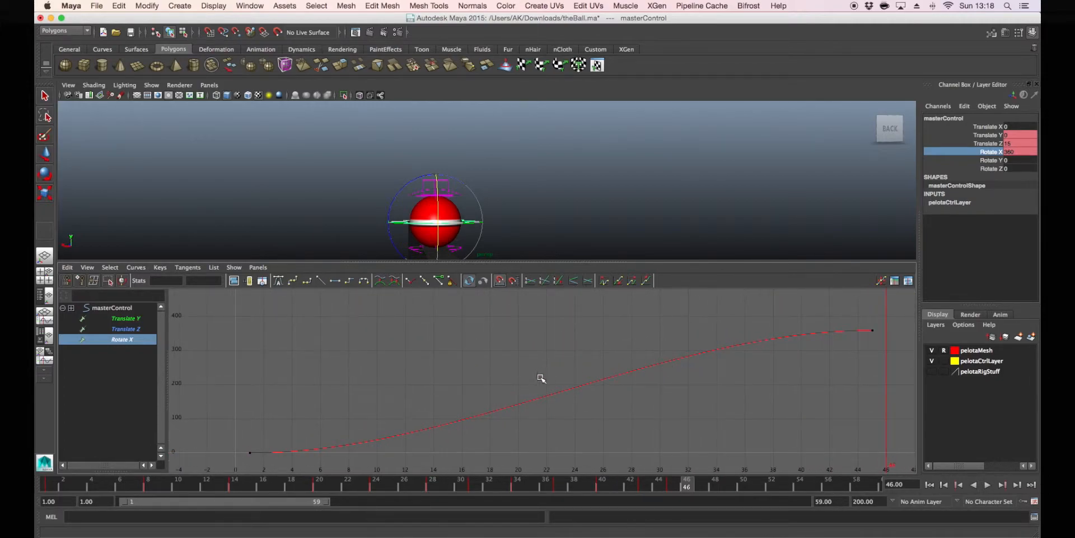
left_click_drag(224, 367, 341, 427)
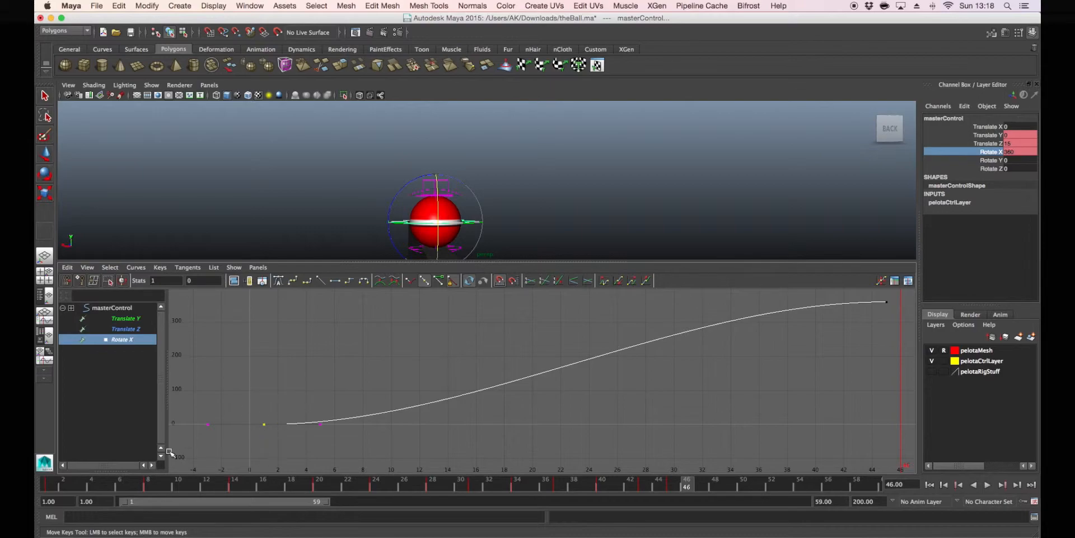
left_click_drag(537, 479, 671, 485)
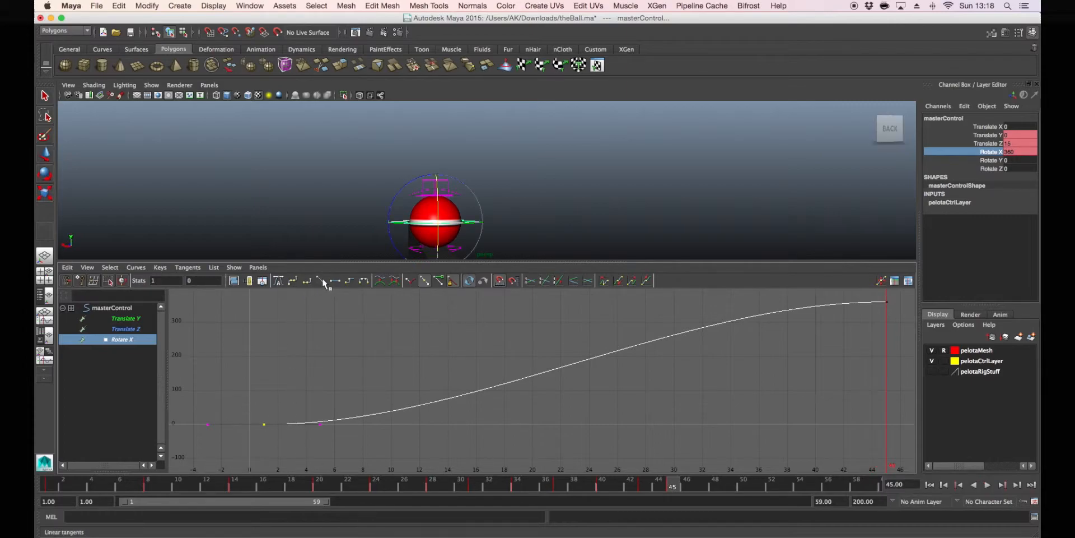
left_click(147, 268)
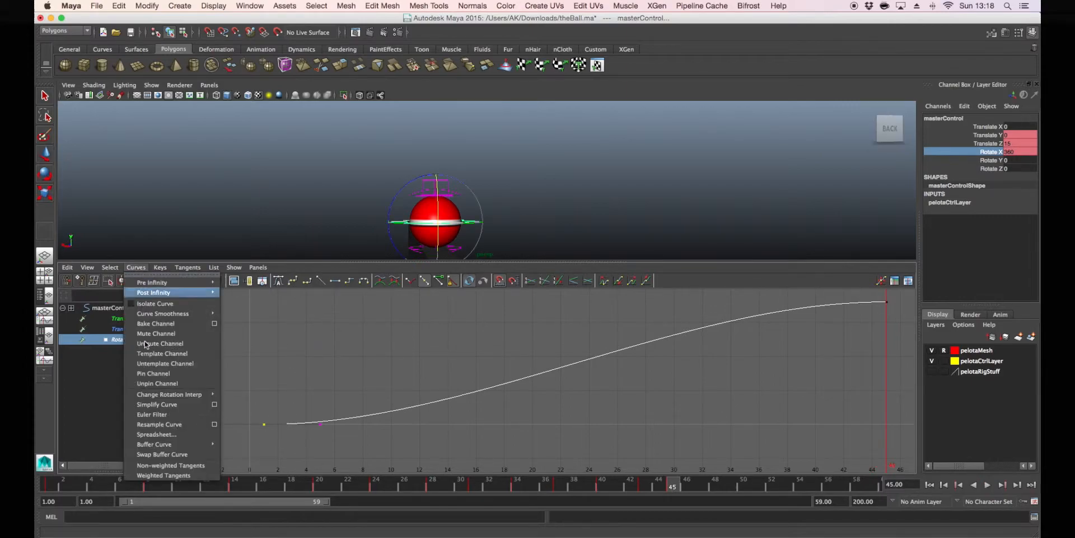
left_click(169, 473)
- Break the tangents and free the tangent weights of both Rotate X keys, and collapse the outgoing handle of the frame 1 key
scroll(569, 363, "down", 3)
left_click_drag(414, 314, 857, 397)
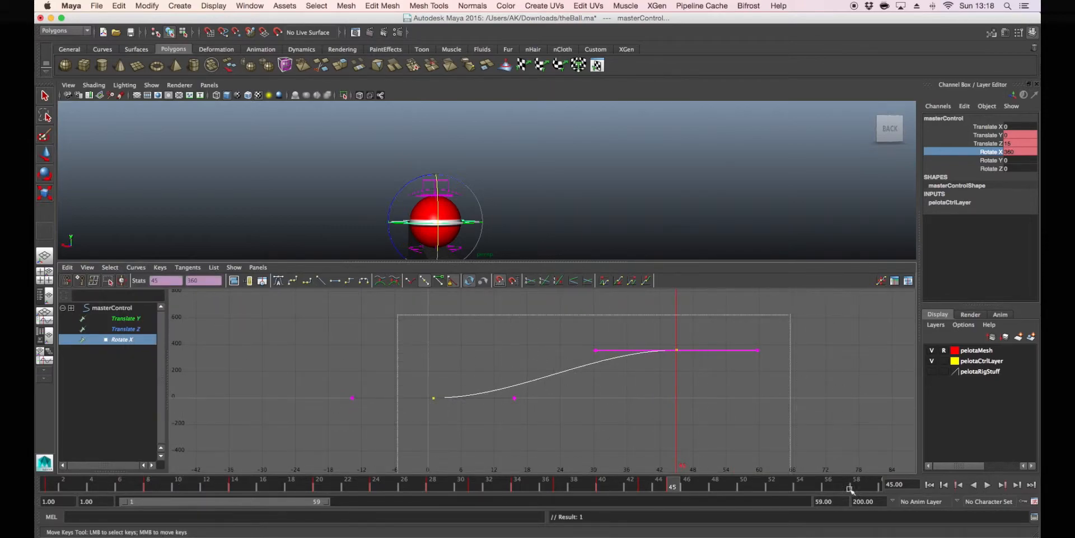
left_click(410, 281)
left_click(441, 281)
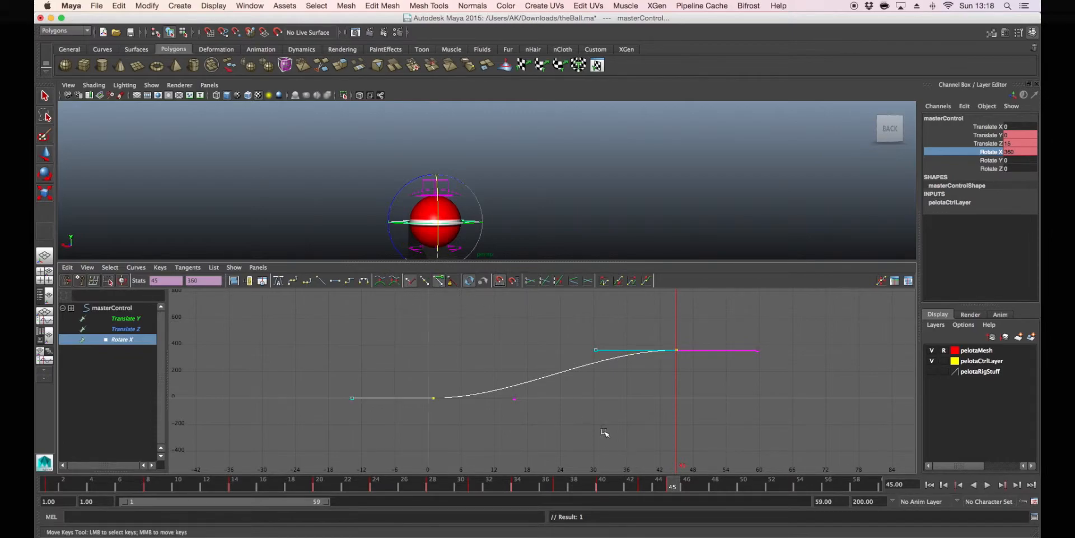
left_click_drag(566, 393, 486, 421)
middle_click_drag(516, 401, 441, 408)
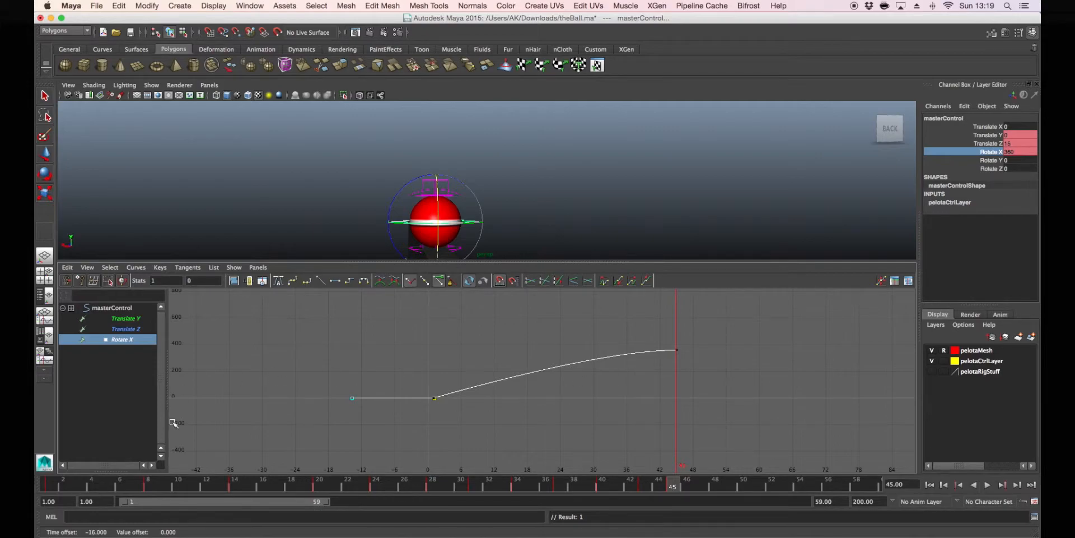
- Show the left view at full size, play the animation from frame 1 and inspect the ball's rotation at frame 28
key("space")
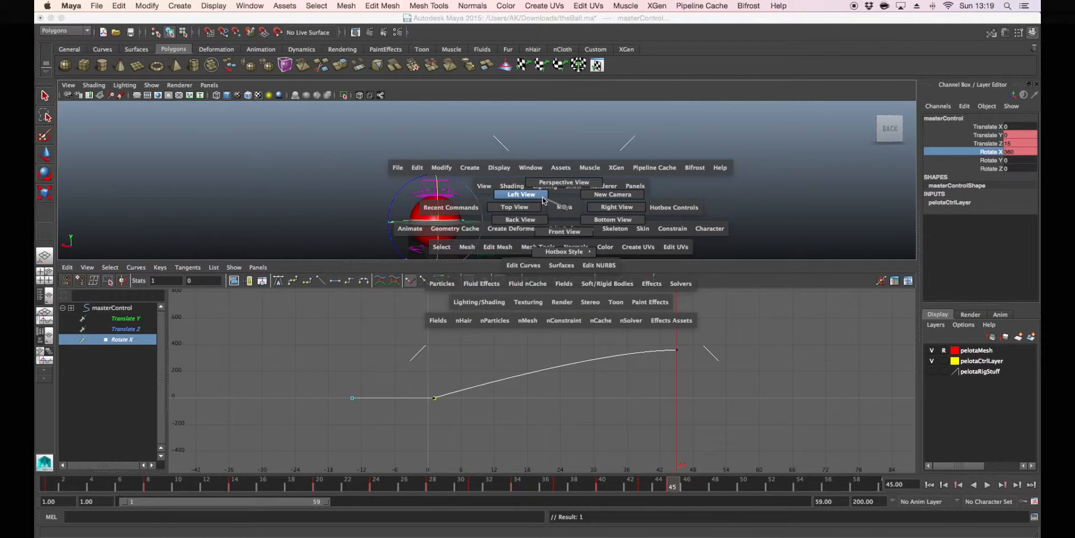
left_click_drag(543, 197, 542, 197)
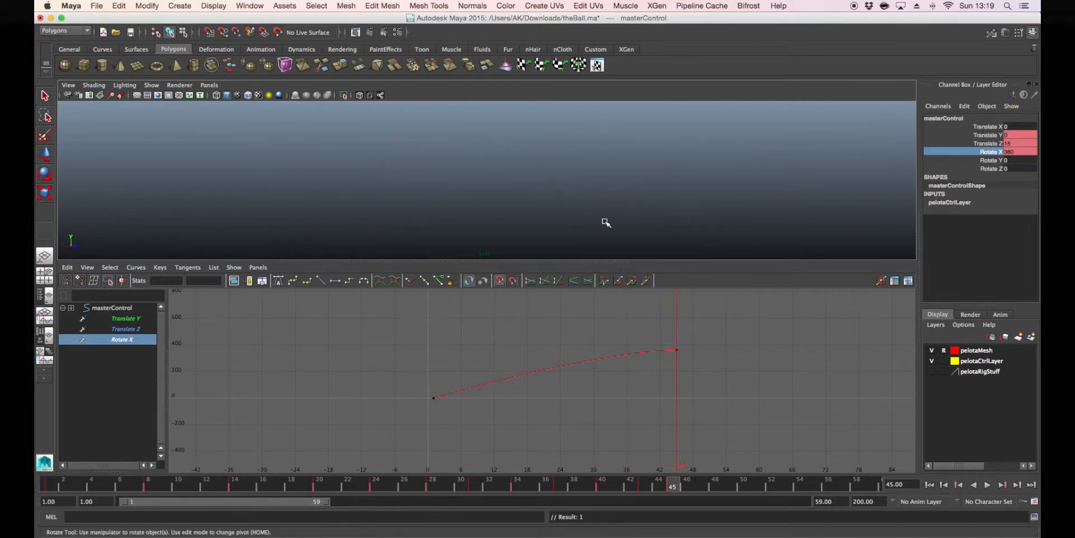
key("space")
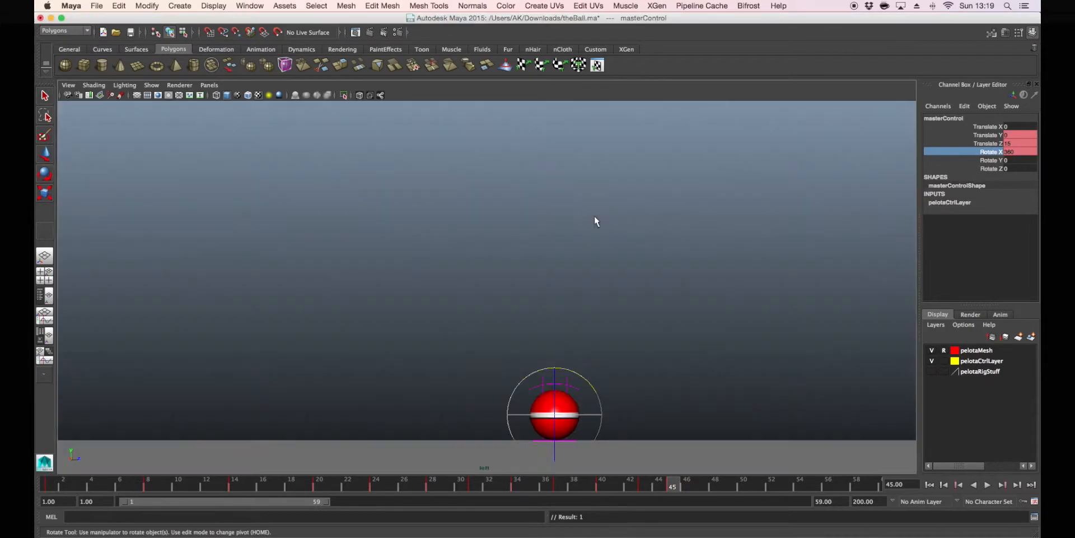
middle_click_drag(684, 311, 627, 277, "alt")
left_click_drag(306, 486, 47, 486)
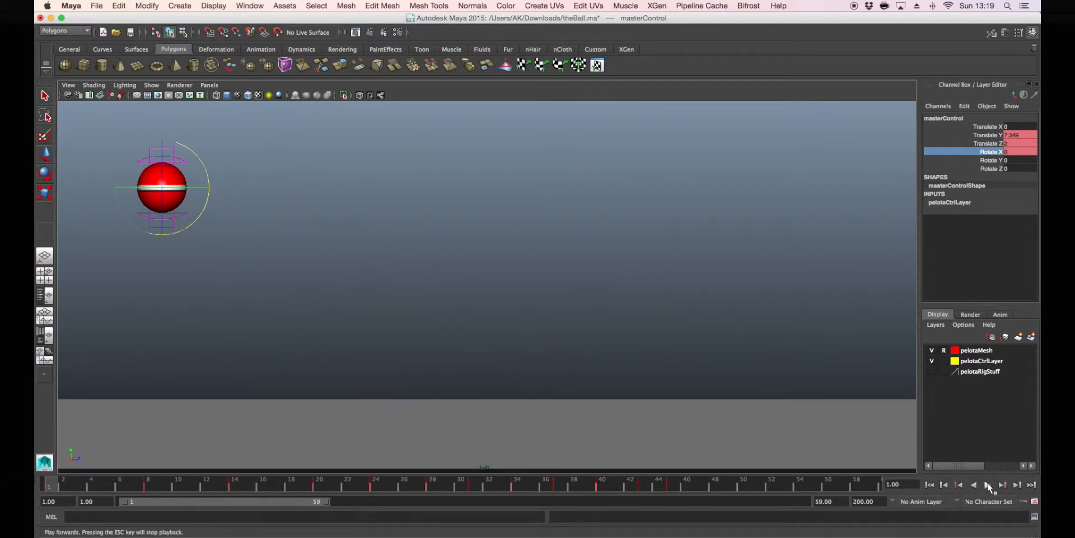
left_click(988, 485)
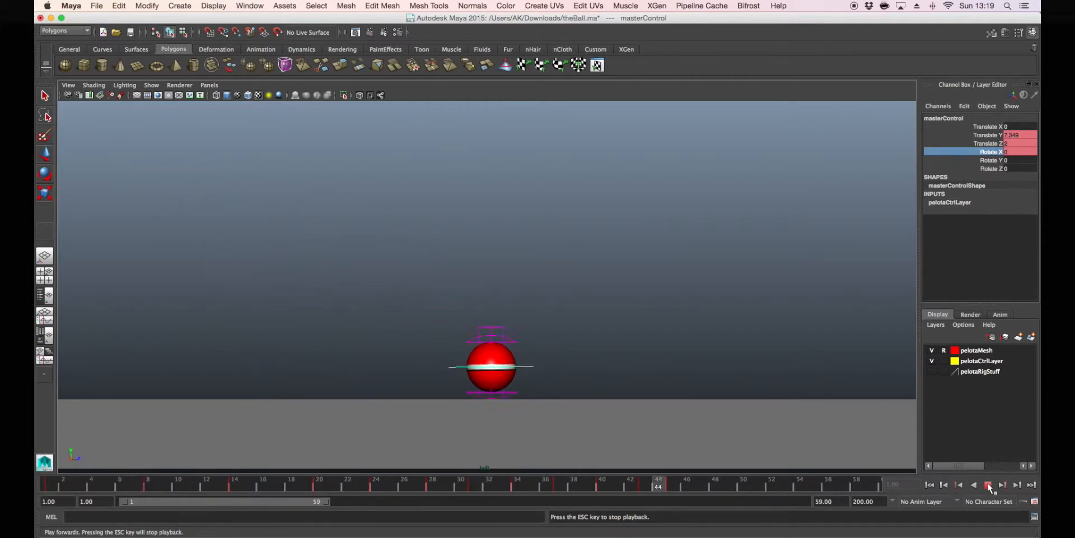
left_click(433, 483)
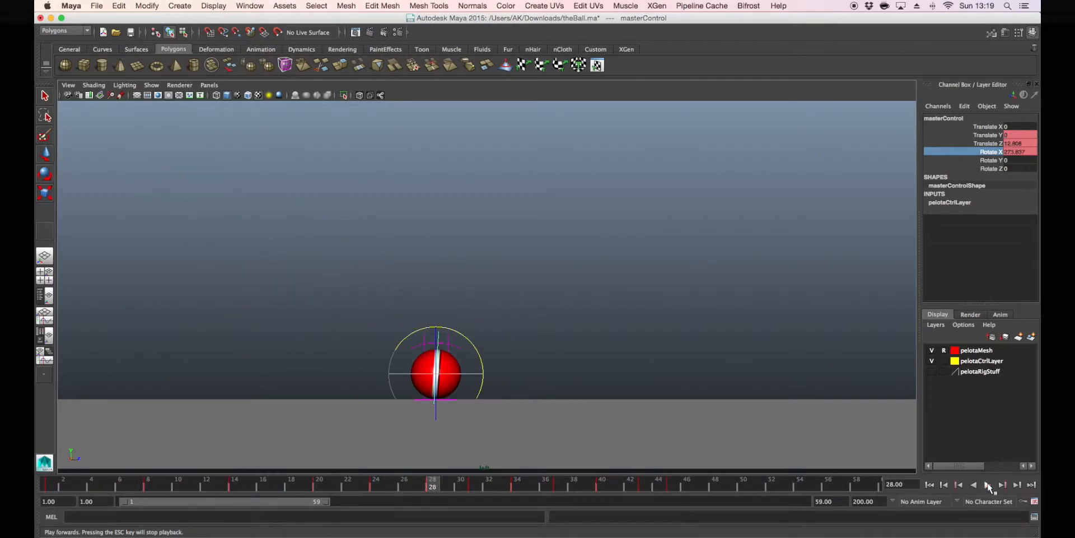
- At frame 45, set the master control's Rotate X to 270 and key it, and play the animation from frame 1
left_click(671, 485)
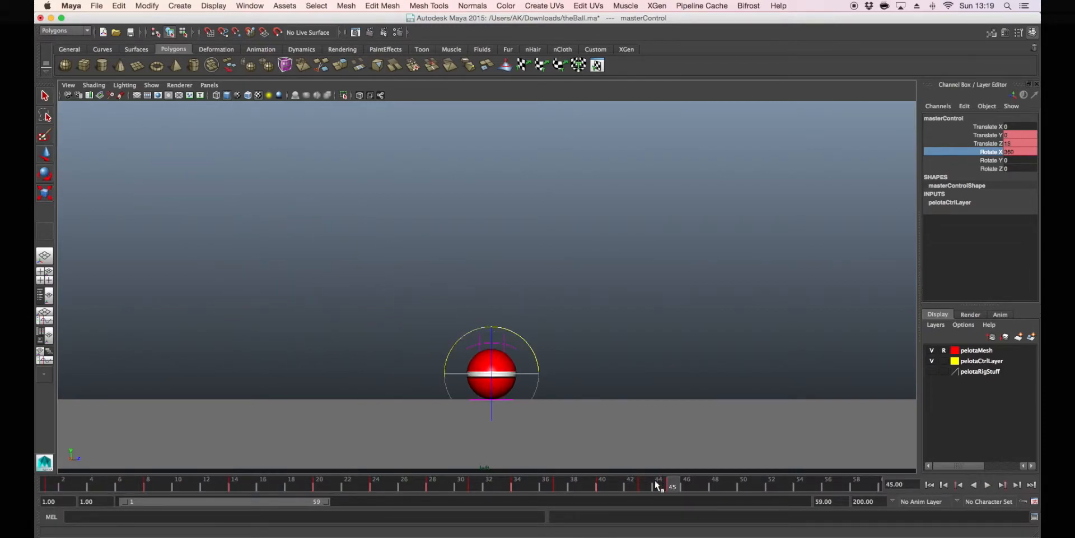
double_click(1019, 152)
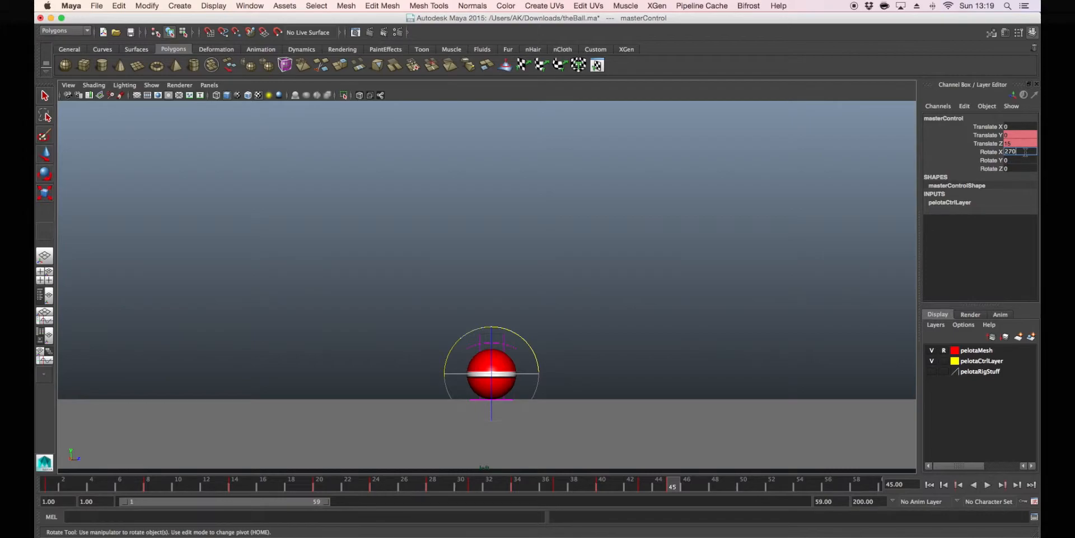
key("Return")
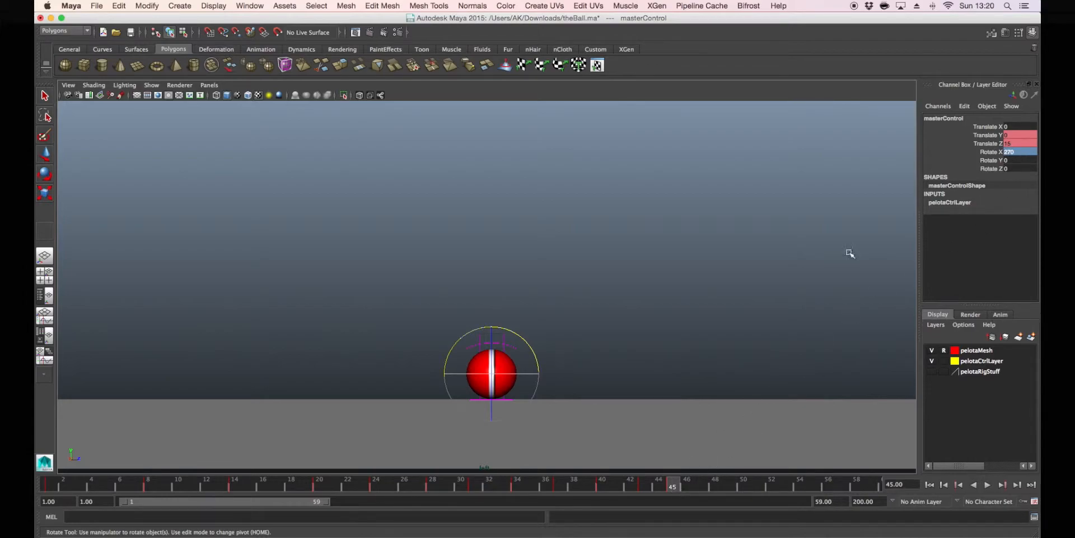
right_click(996, 151)
left_click(986, 168)
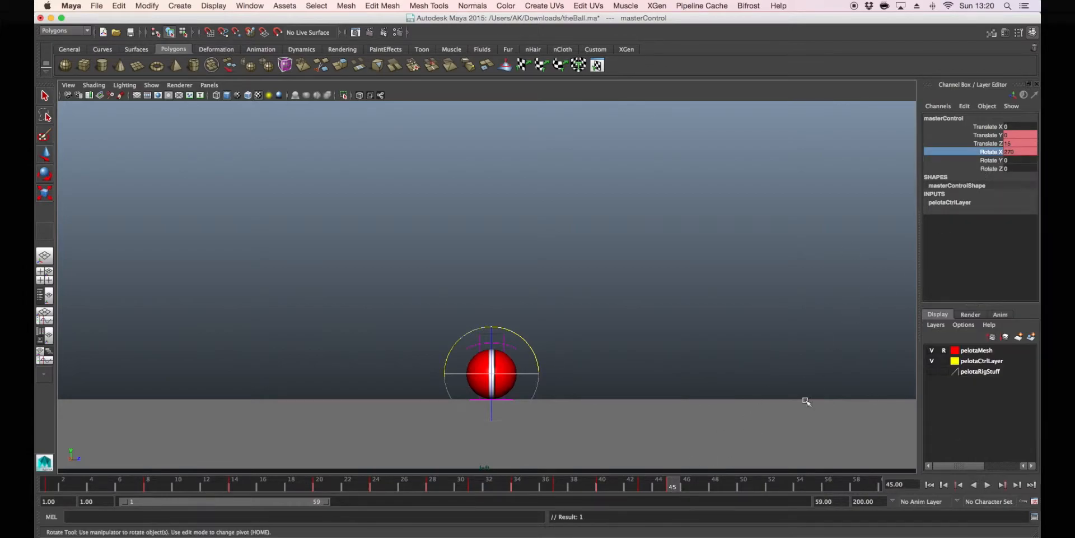
left_click_drag(681, 482, 49, 485)
left_click(988, 485)
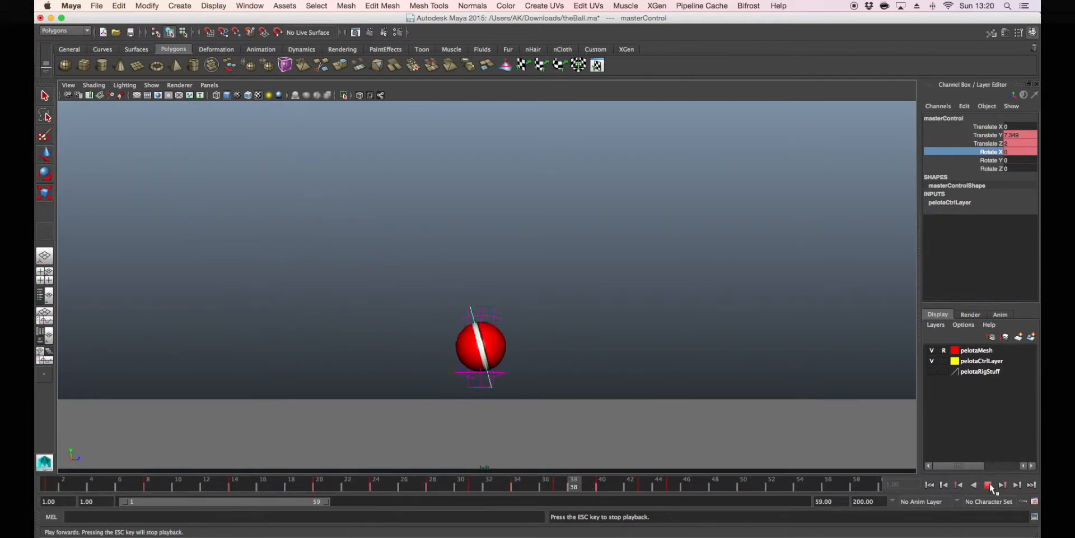
- Stop the playback, and at frame 46 raise the master control to about 0.021 in Translate Y and key it
left_click(988, 484)
left_click_drag(590, 487, 692, 487)
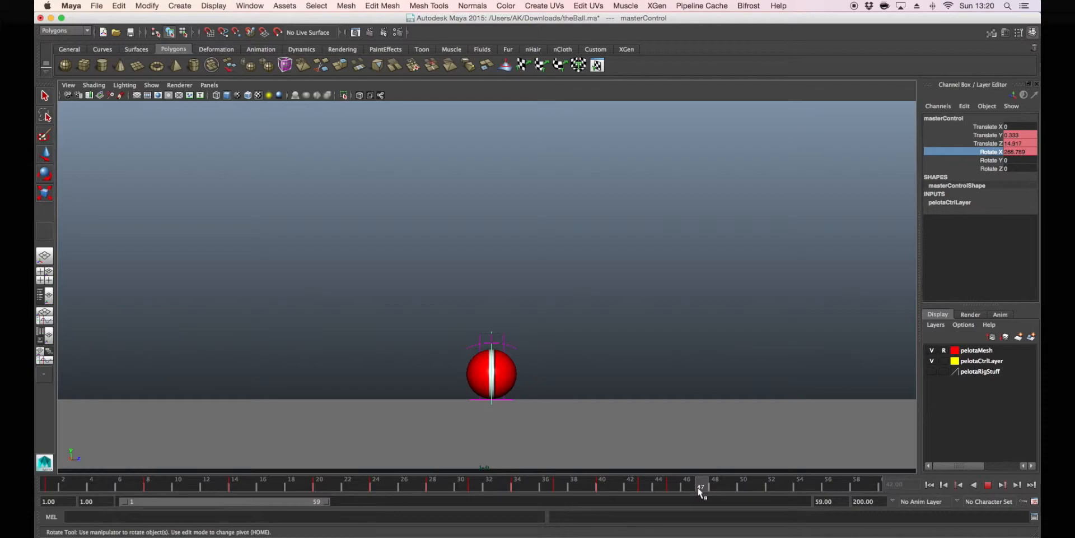
left_click_drag(693, 487, 693, 487)
key("w")
left_click_drag(494, 328, 493, 326)
right_click(994, 137)
left_click(986, 151)
- At frame 47, set the master control's Translate Y to 0 and key it
left_click(704, 483)
left_click(1020, 136)
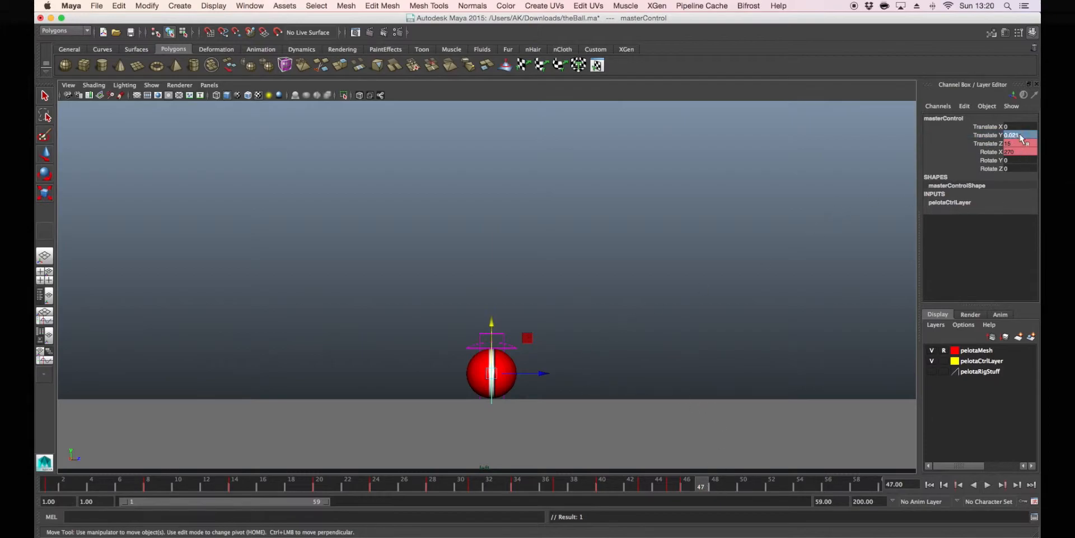
type("0")
key("Return")
right_click(988, 137)
left_click(987, 154)
- Scrub through the last frames to frame 47 and display the full Translate Y curve in the Graph Editor
mouse_move(682, 488)
left_mouse_down()
mouse_move(647, 486)
mouse_move(757, 487)
mouse_move(461, 487)
mouse_move(700, 492)
left_mouse_up()
left_click(53, 318)
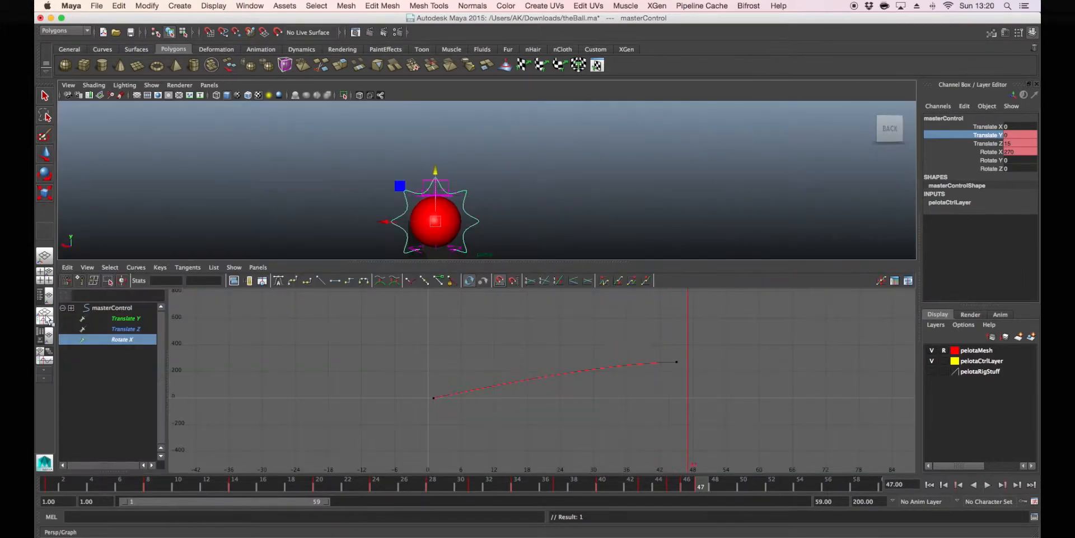
left_click(126, 318)
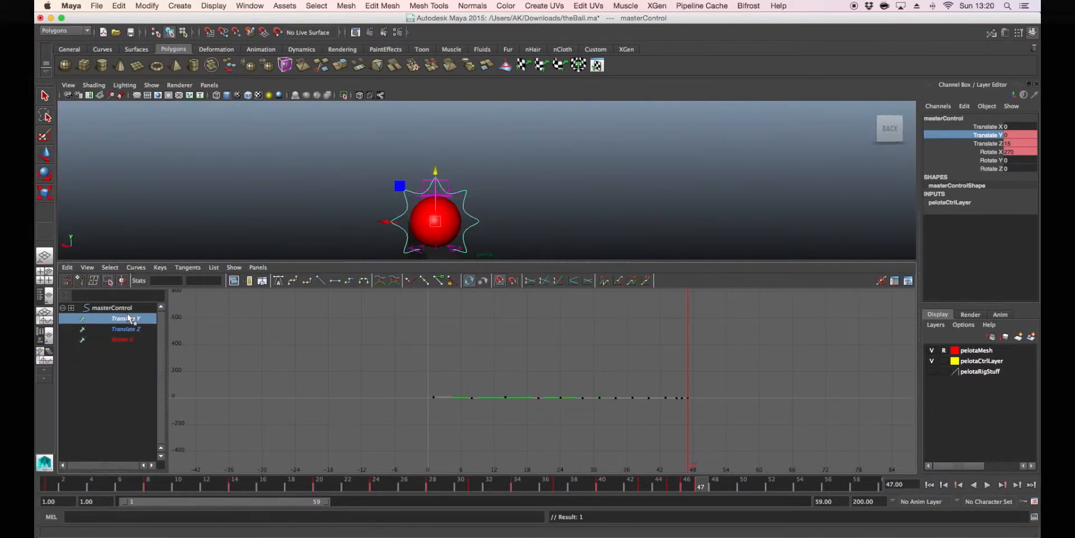
key("f")
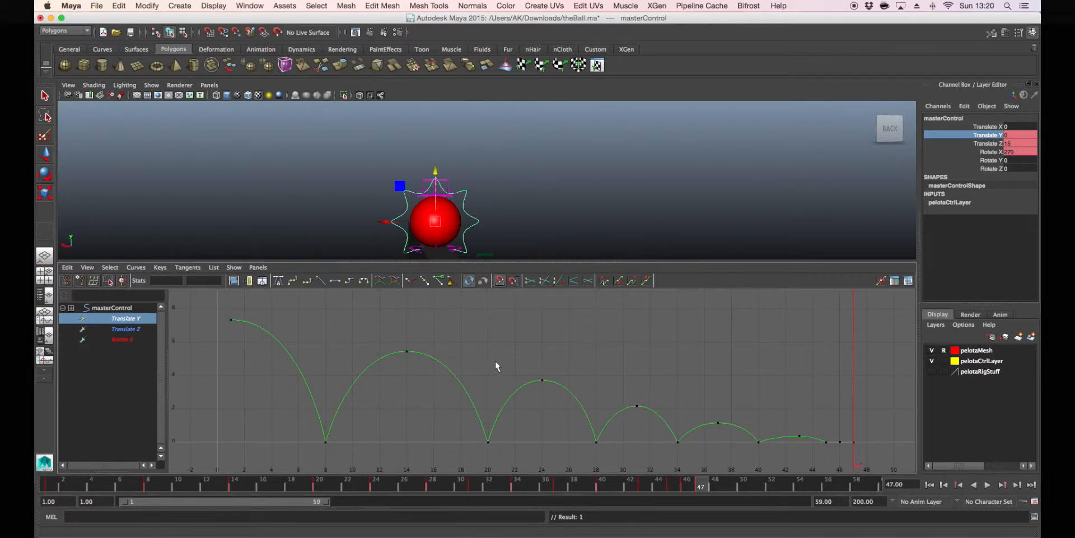
- On the Translate Z curve, move the last key to frame 47 and adjust its incoming tangent handle horizontally
left_click(140, 328)
key("f")
left_click_drag(841, 310, 871, 334)
middle_click_drag(863, 323, 883, 323)
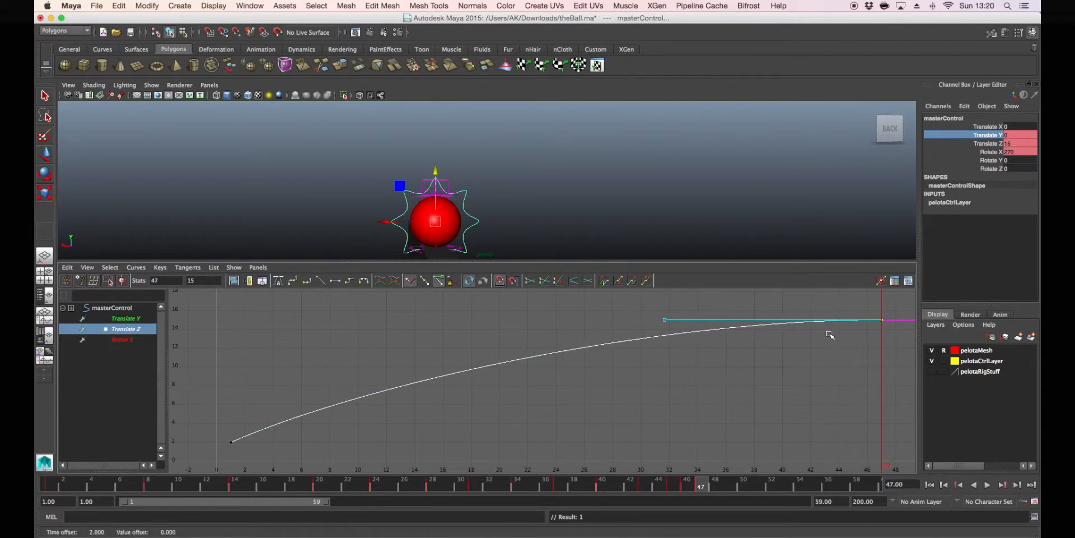
middle_click_drag(757, 313, 687, 325)
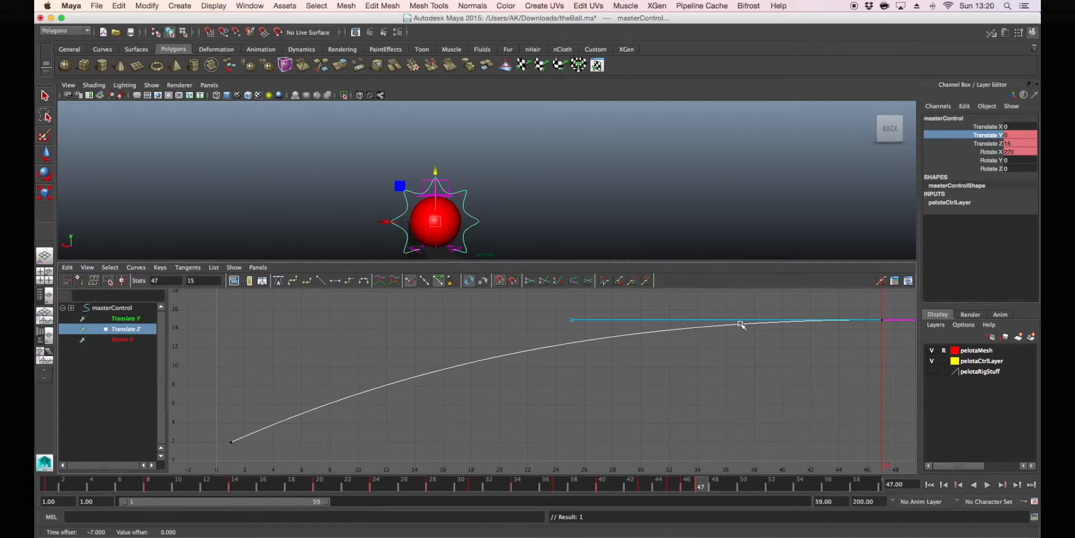
- Show the left view at full size, play the animation and inspect the ball's position at frame 28
key("space")
left_click_drag(522, 195, 484, 180)
key("space")
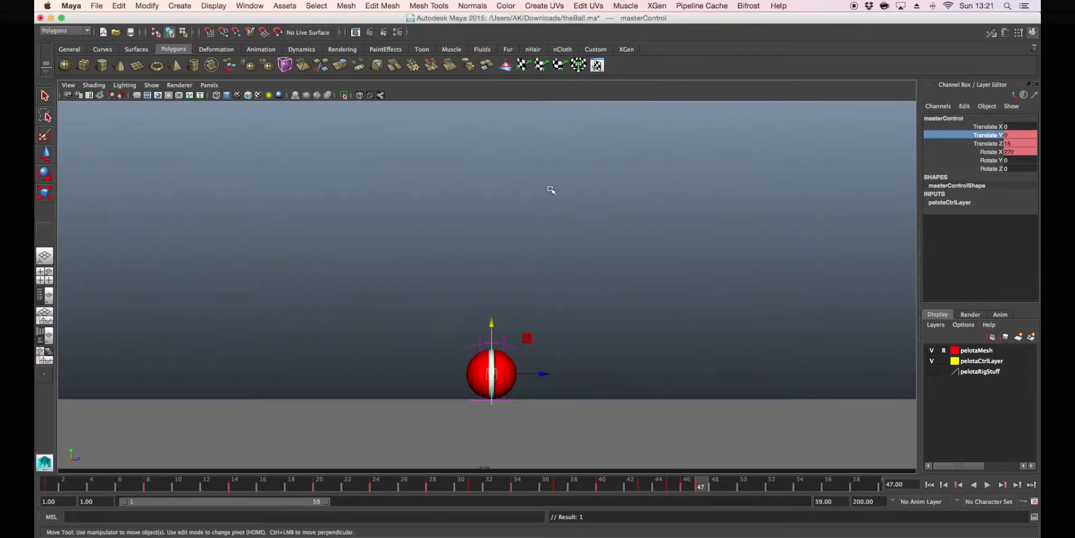
left_click(988, 486)
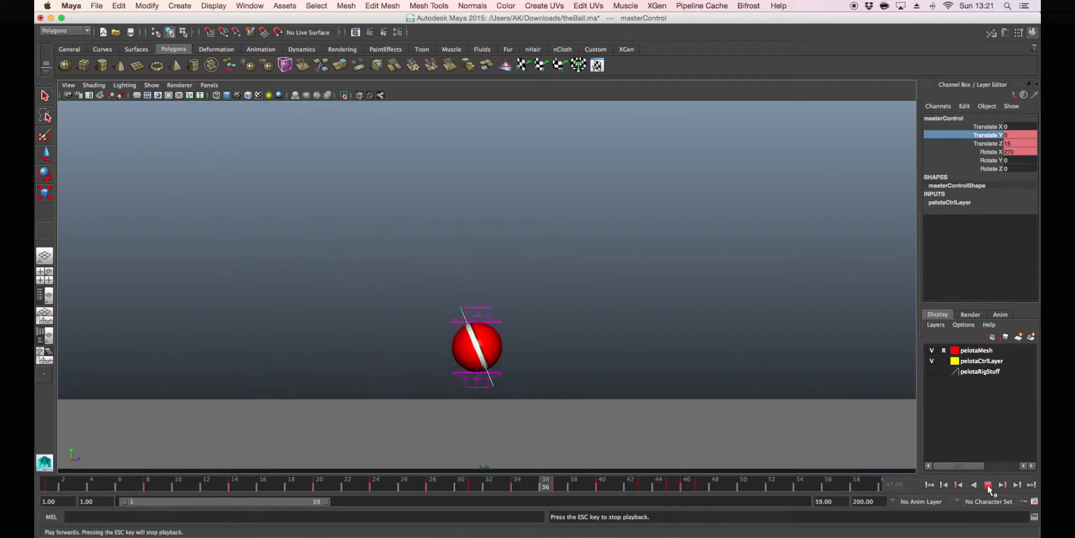
left_click(989, 484)
left_click_drag(509, 488, 428, 490)
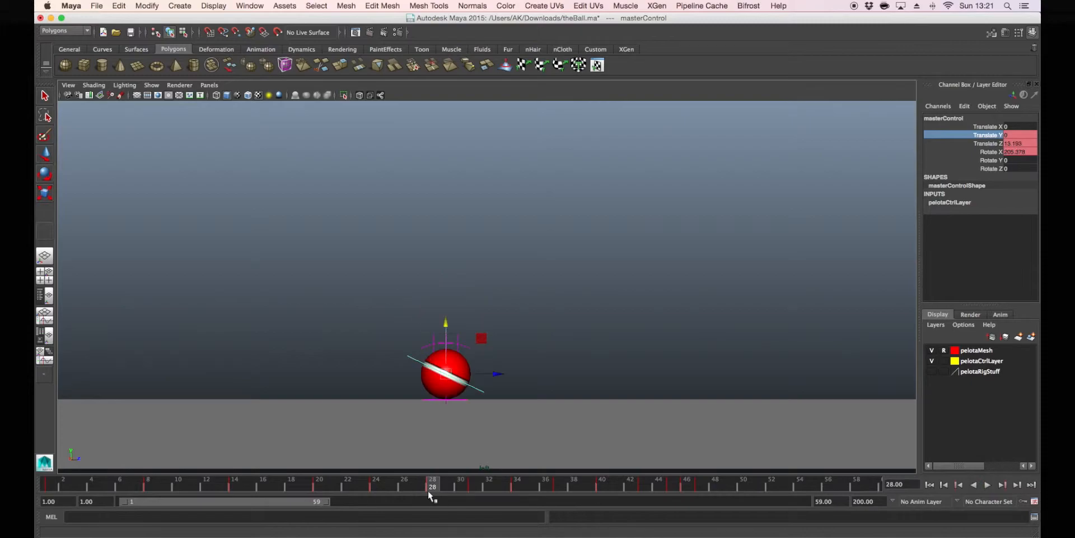
- Insert a key on the Translate Z curve at frame 28 and give the frame 1 and frame 28 keys linear tangents
left_click(45, 315)
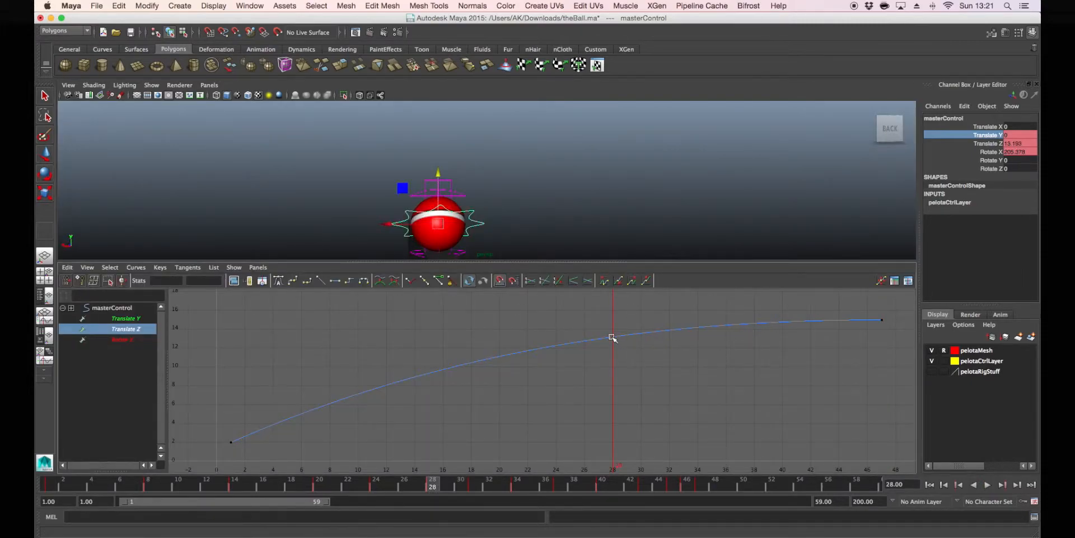
left_click(612, 338)
right_click_drag(617, 335, 633, 340)
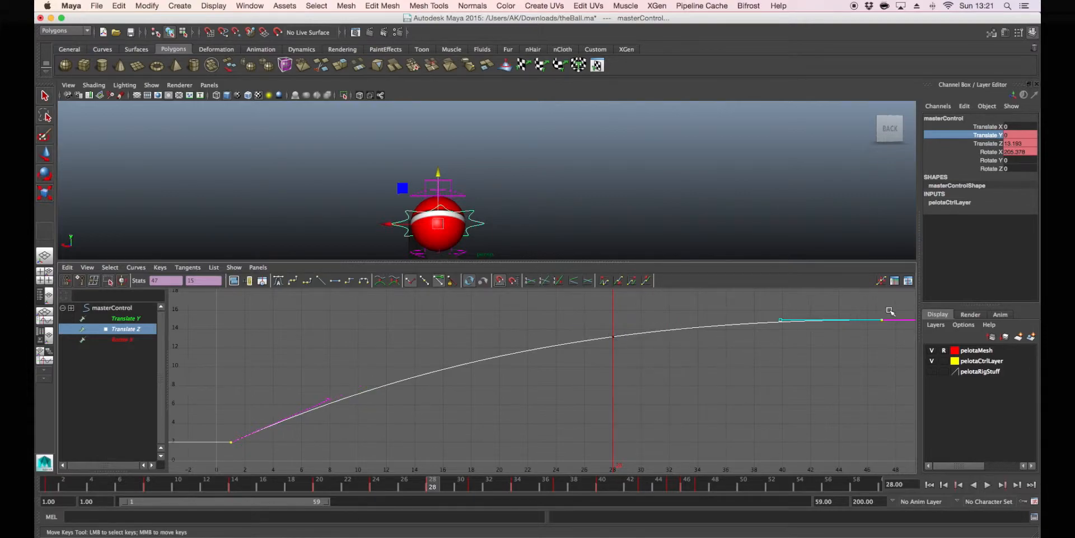
left_click_drag(212, 405, 269, 458)
left_click(321, 281)
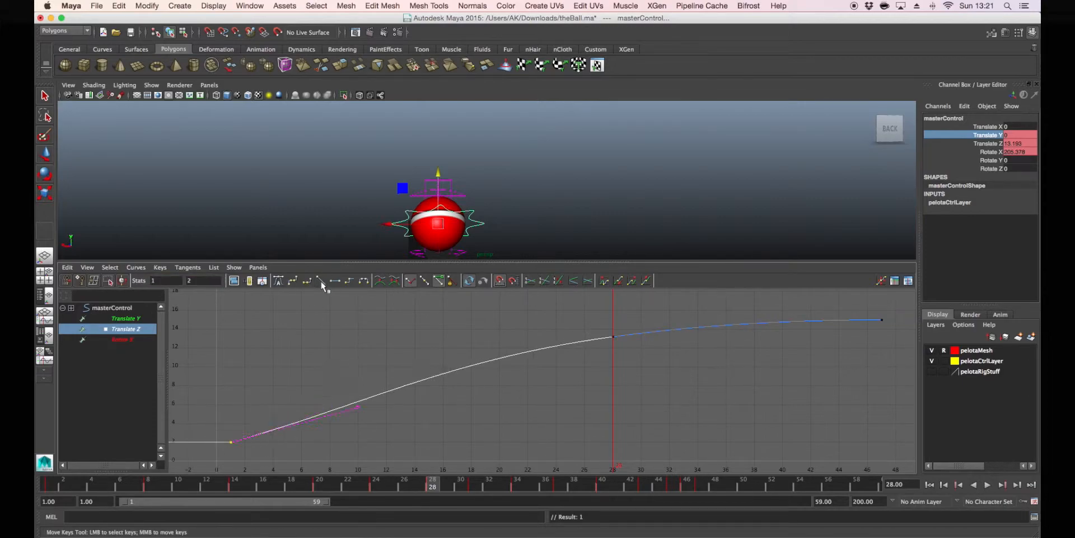
left_click_drag(622, 356, 620, 355)
left_click(319, 280)
- Undo the first handle adjustment, then break the frame 28 key's tangents and raise its outgoing handle
left_click_drag(703, 342, 704, 342)
middle_click_drag(703, 342, 704, 331)
key("ctrl+z")
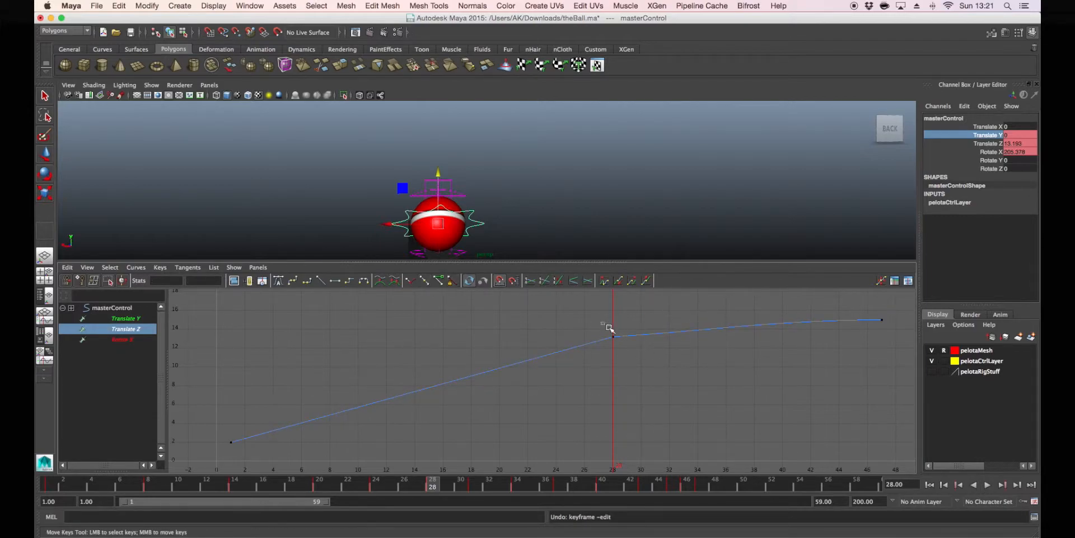
left_click(412, 283)
left_click_drag(686, 311, 704, 346)
middle_click_drag(704, 346, 702, 334)
- Collapse the incoming handle of the frame 47 Translate Z key, and steepen the frame 28 key's outgoing handle into a smooth arc
left_click(717, 353)
left_click_drag(903, 342, 893, 355)
key("f")
middle_click_drag(685, 389, 711, 346, "alt")
left_click_drag(577, 308, 637, 340)
middle_click_drag(611, 329, 690, 328, "shift")
left_click_drag(422, 337, 497, 385)
left_click_drag(536, 326, 536, 327)
mouse_move(536, 327)
middle_mouse_down("shift")
mouse_move(453, 353)
mouse_move(548, 301)
mouse_move(528, 322)
middle_mouse_up("shift")
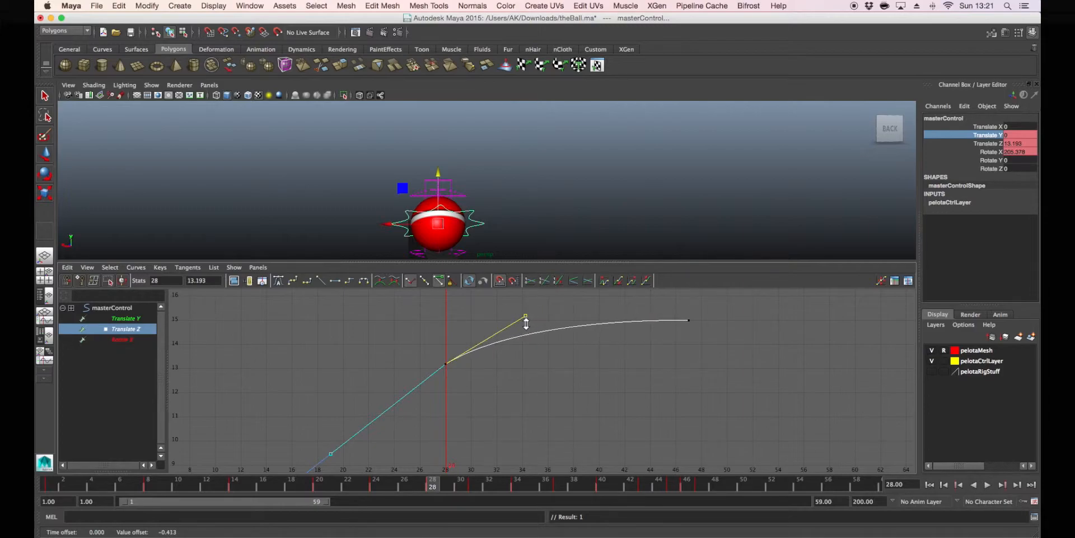
- Adjust the incoming tangent handle of the frame 28 Translate Z key and check the overall curve shape
middle_click_drag(504, 391, 529, 381, "alt")
left_click(414, 402)
middle_click_drag(421, 405, 422, 407, "shift")
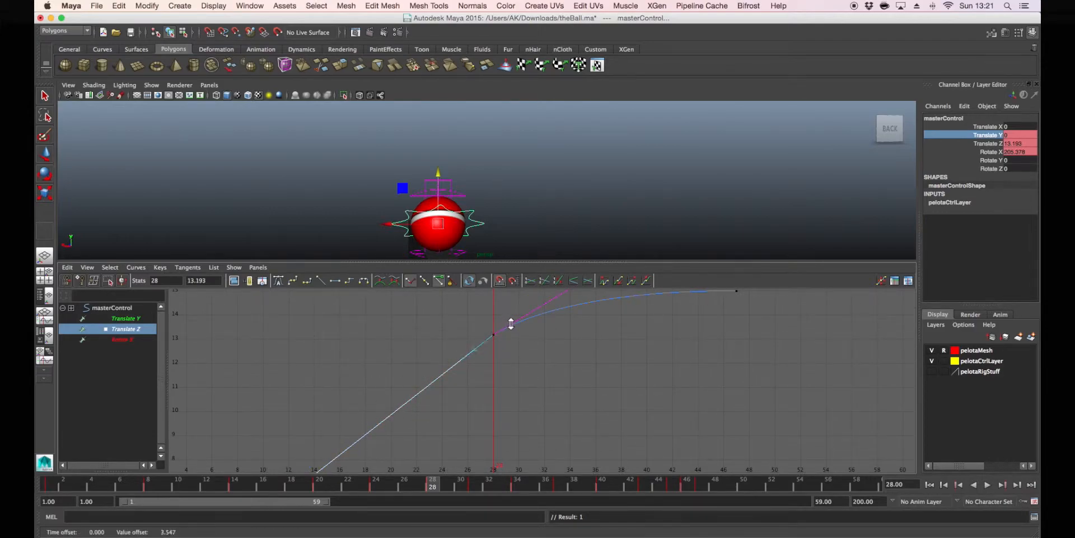
scroll(560, 340, "down", 5)
middle_click_drag(581, 375, 628, 337, "alt")
left_click(589, 364)
scroll(625, 368, "up", 5)
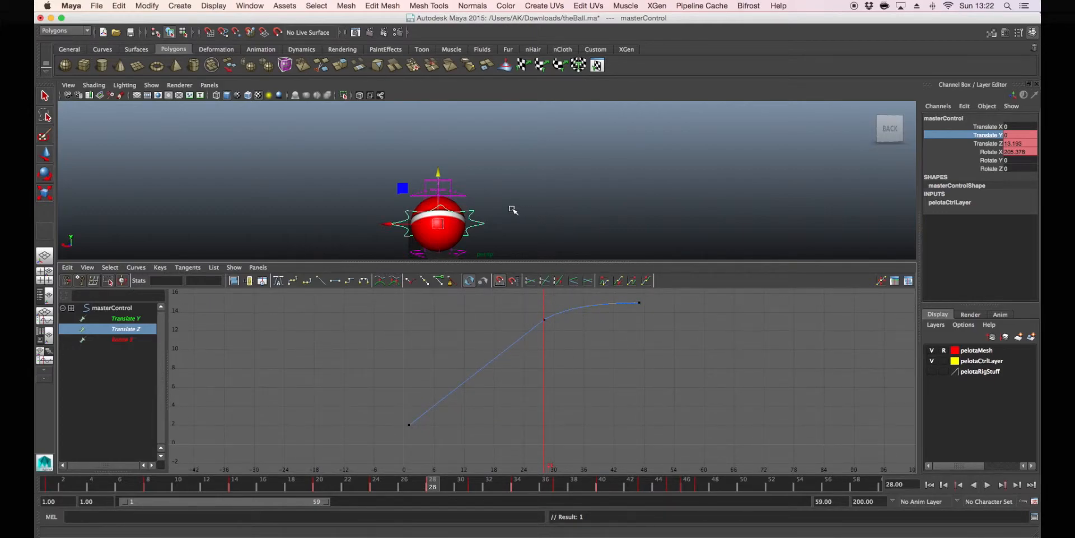
- Set the frame 28 Translate Z key to auto tangents to smooth the curve through it
left_click_drag(564, 333, 550, 320)
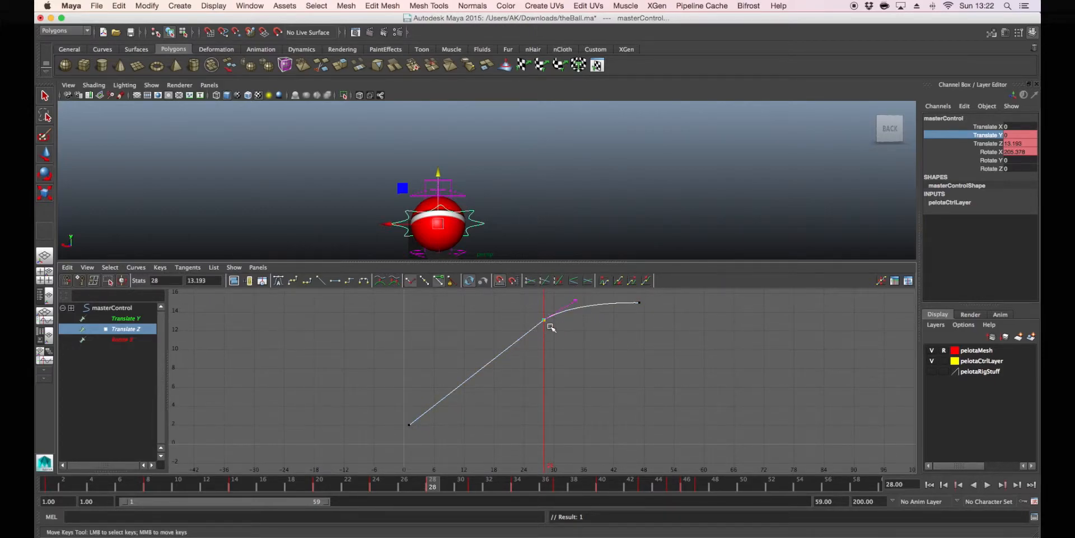
left_click(278, 280)
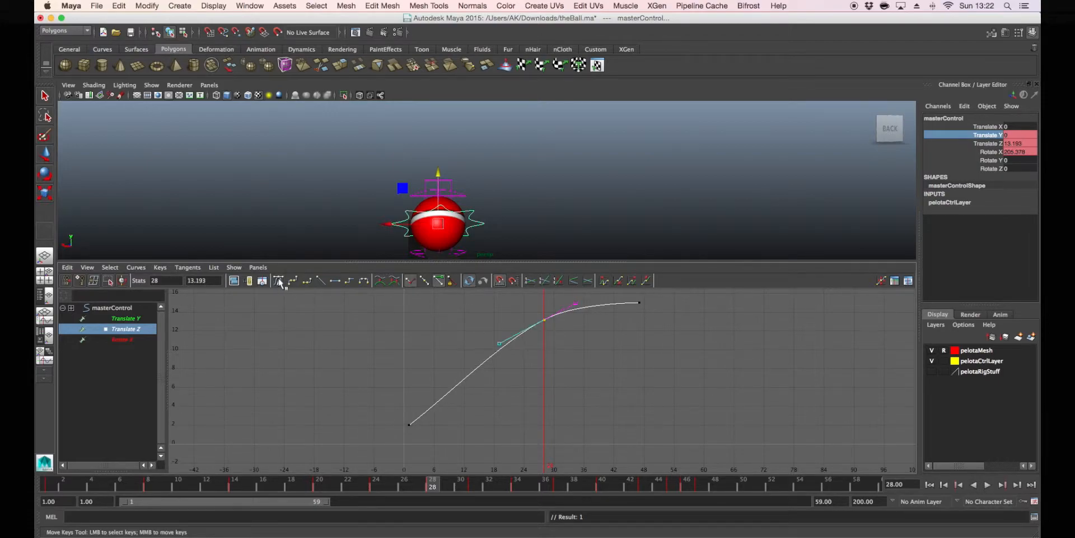
left_click(639, 390)
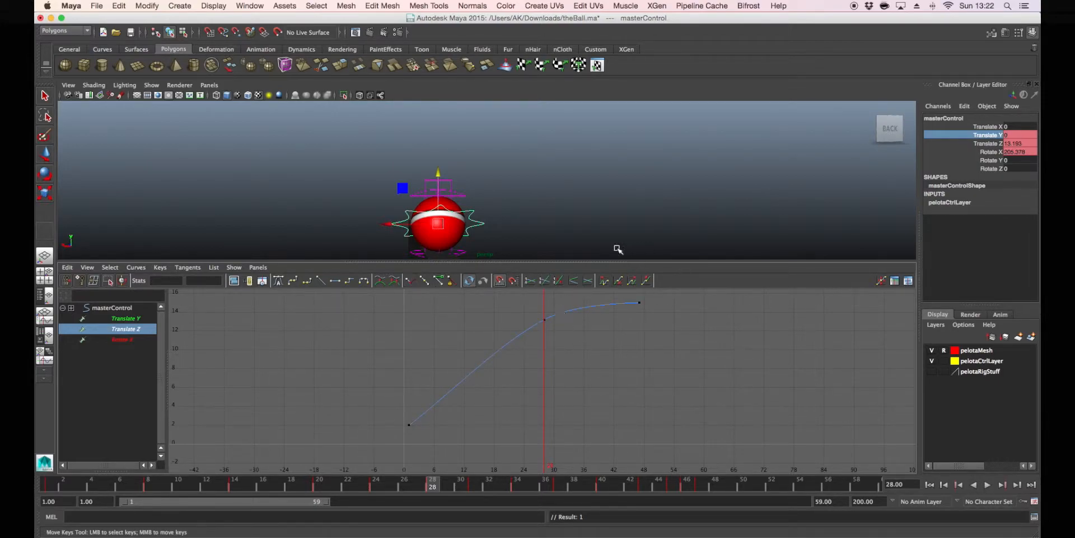
- Enlarge the left view and play the animation to check the ball's slowdown, stopping the playback at frame 47
key("space")
left_click(531, 211)
key("space")
left_click_drag(531, 211, 506, 199)
key("space")
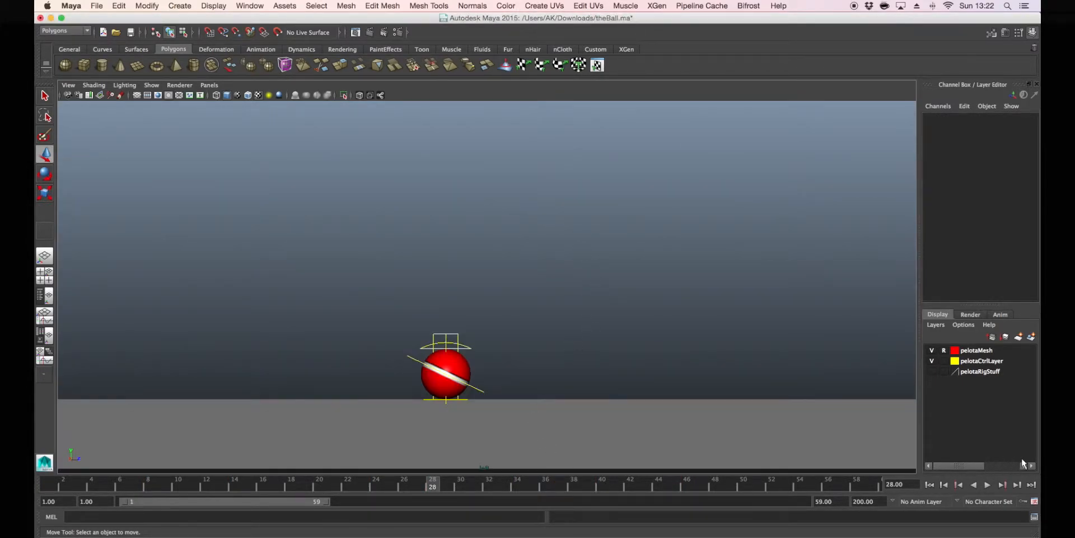
left_click(988, 485)
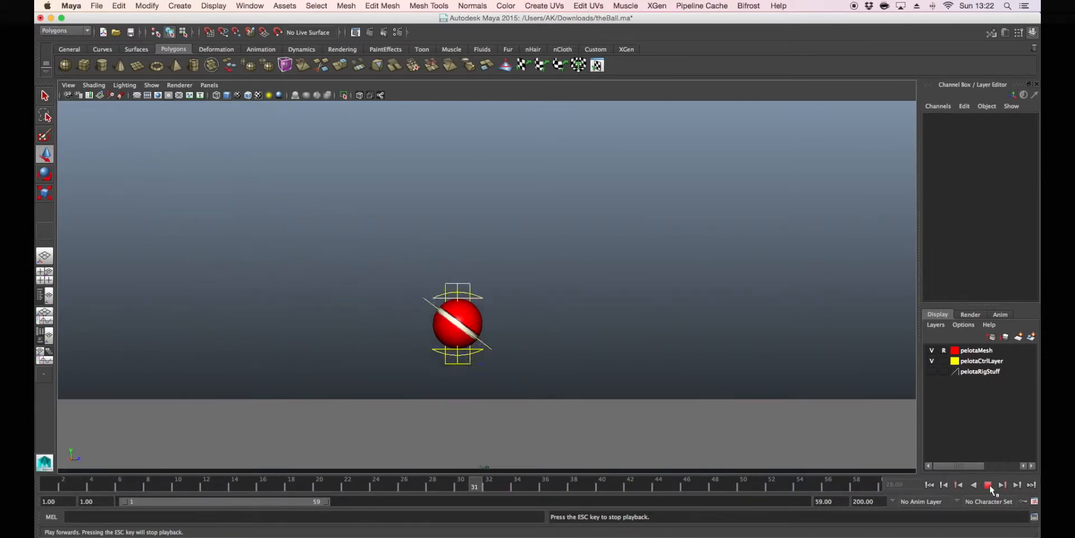
left_click(988, 485)
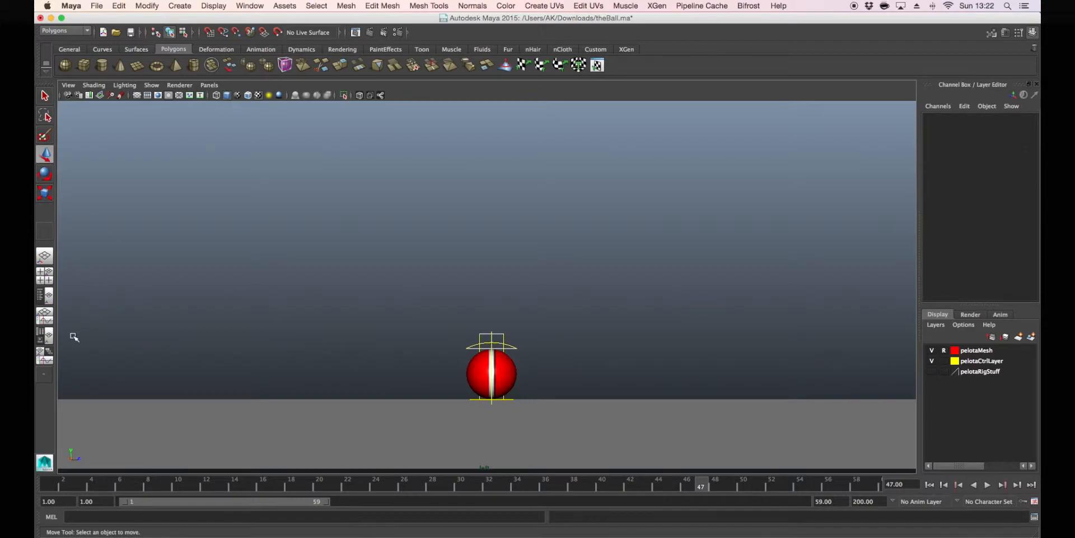
- Restore the viewport and Graph Editor layout, and show the whole ball in the left view of the upper viewport
left_click(48, 321)
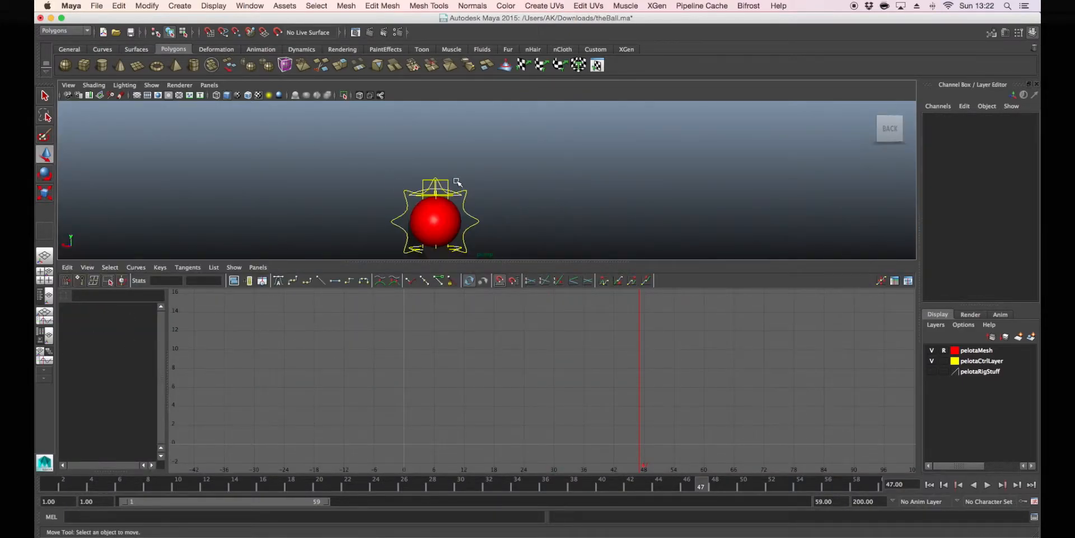
key("space")
left_click_drag(475, 188, 434, 174)
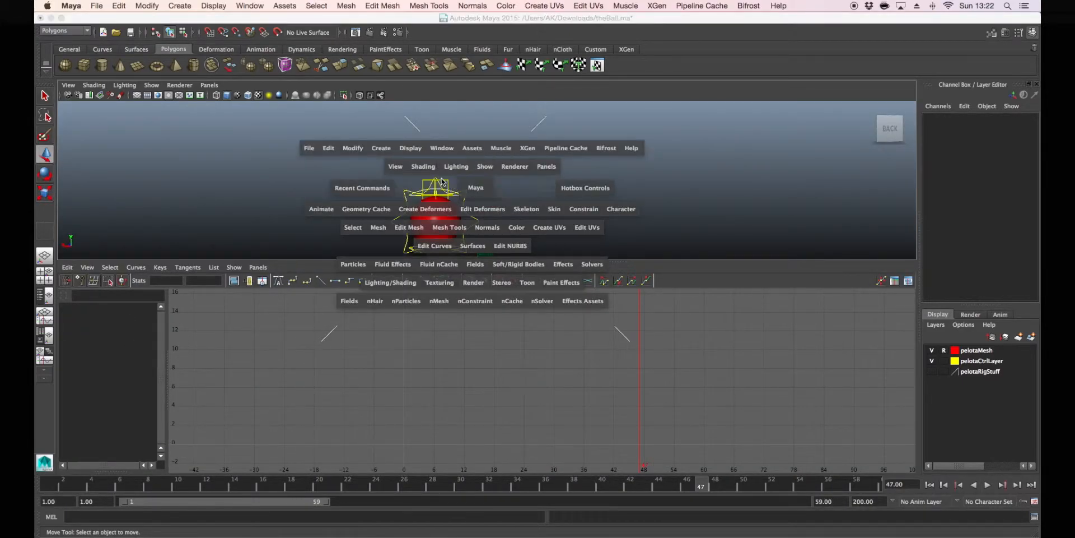
left_click(518, 241)
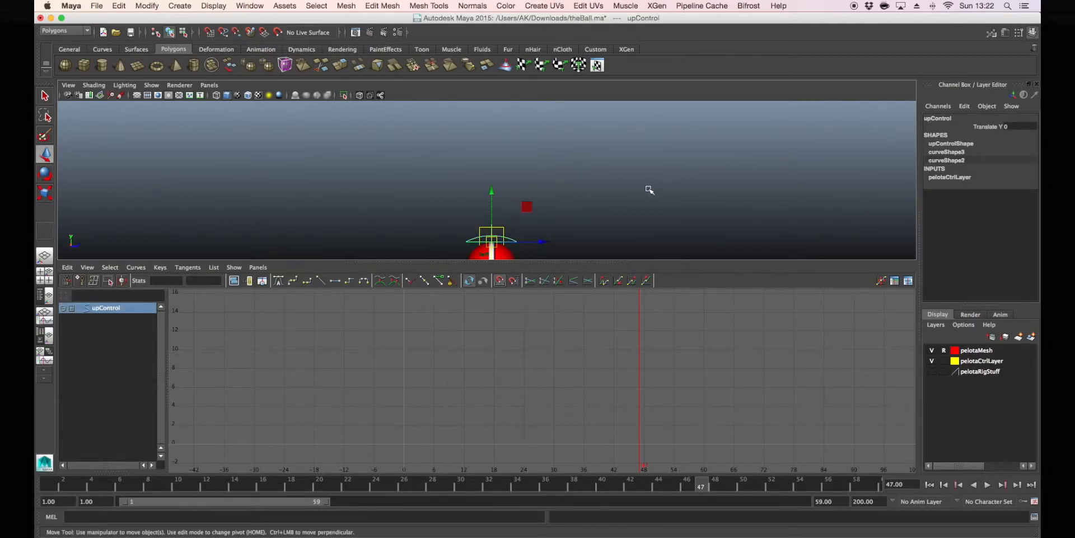
left_click(520, 217)
middle_click_drag(630, 229, 628, 157, "alt")
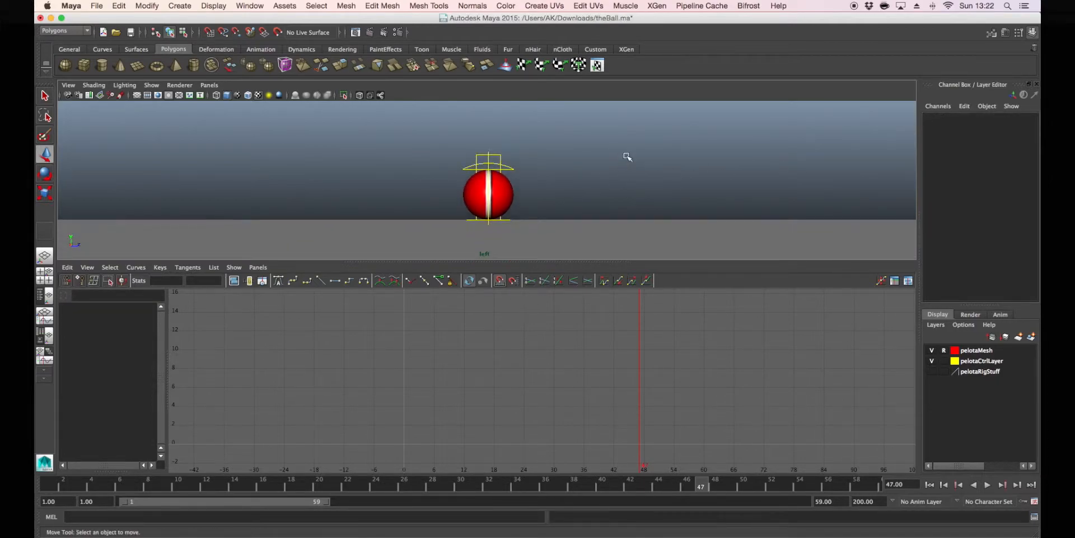
- Go to frame 18, select the master control in the perspective view and switch the viewport to the left view
left_click(506, 220)
left_click(522, 195)
left_click(500, 215)
left_click(606, 187)
left_click_drag(530, 190, 515, 166)
left_click_drag(250, 488, 290, 485)
left_click(473, 152)
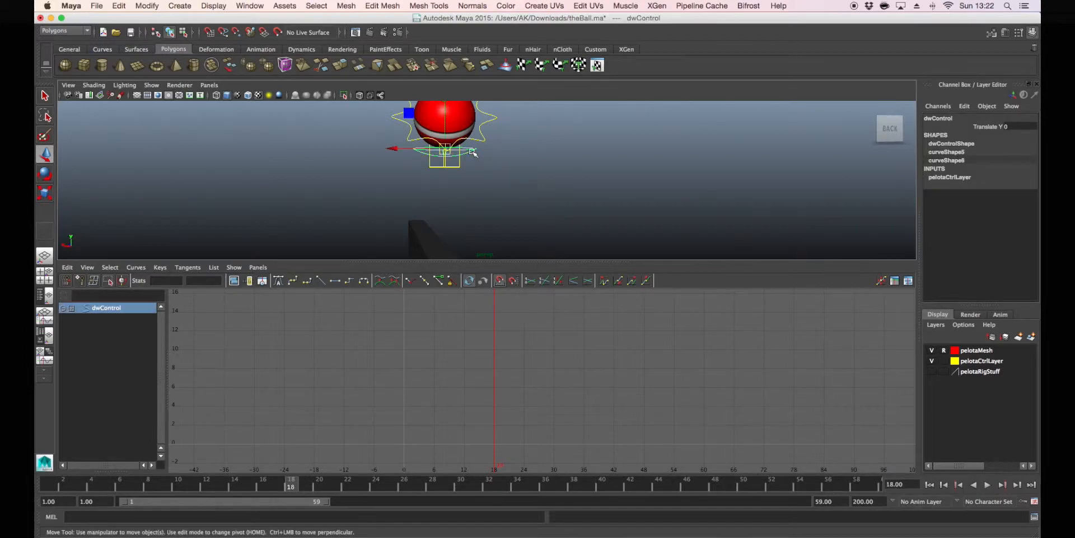
left_click(482, 139)
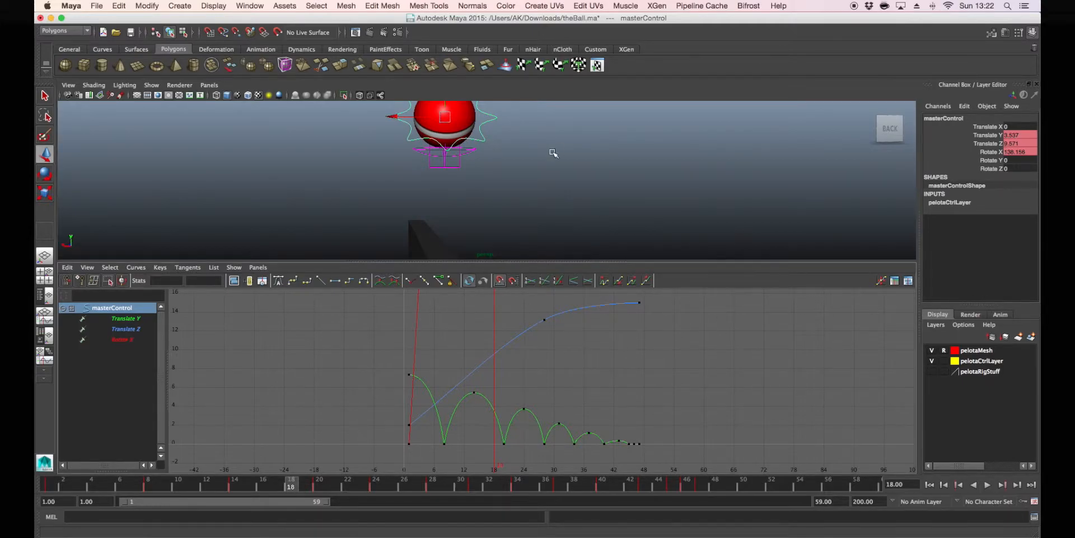
key("space")
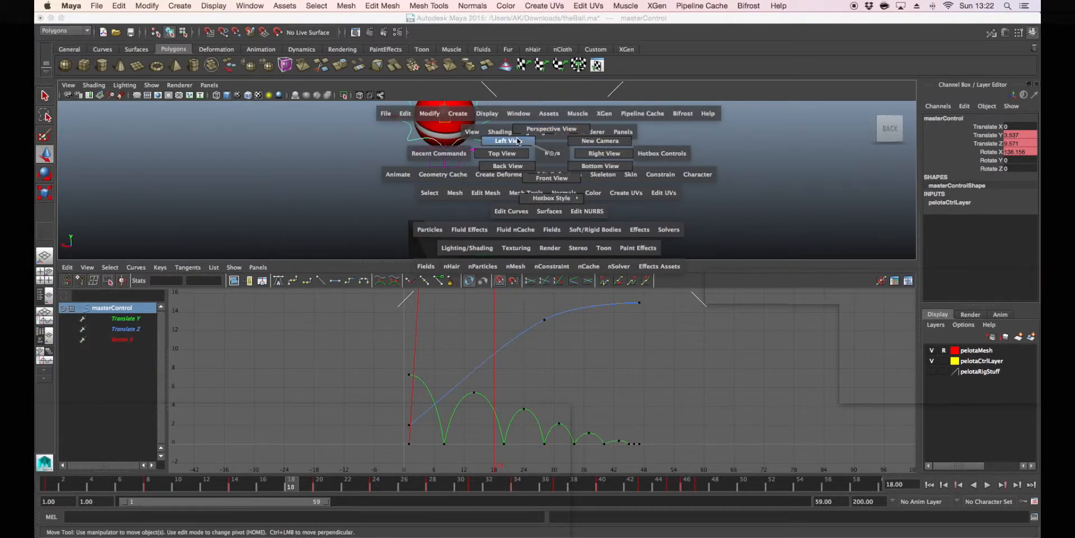